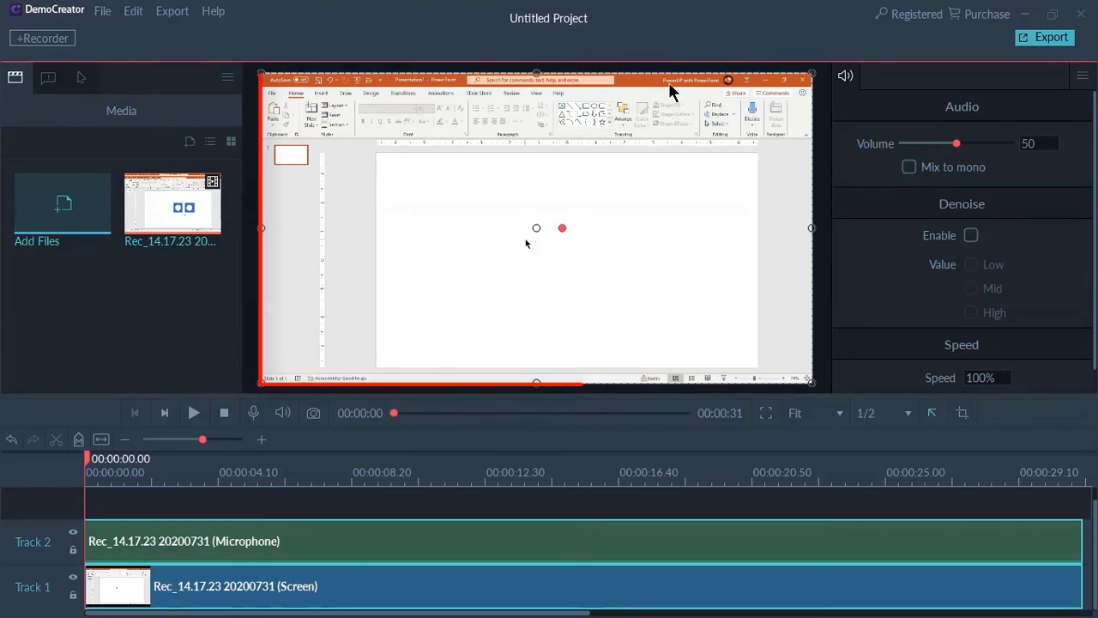
click(195, 415)
click(224, 414)
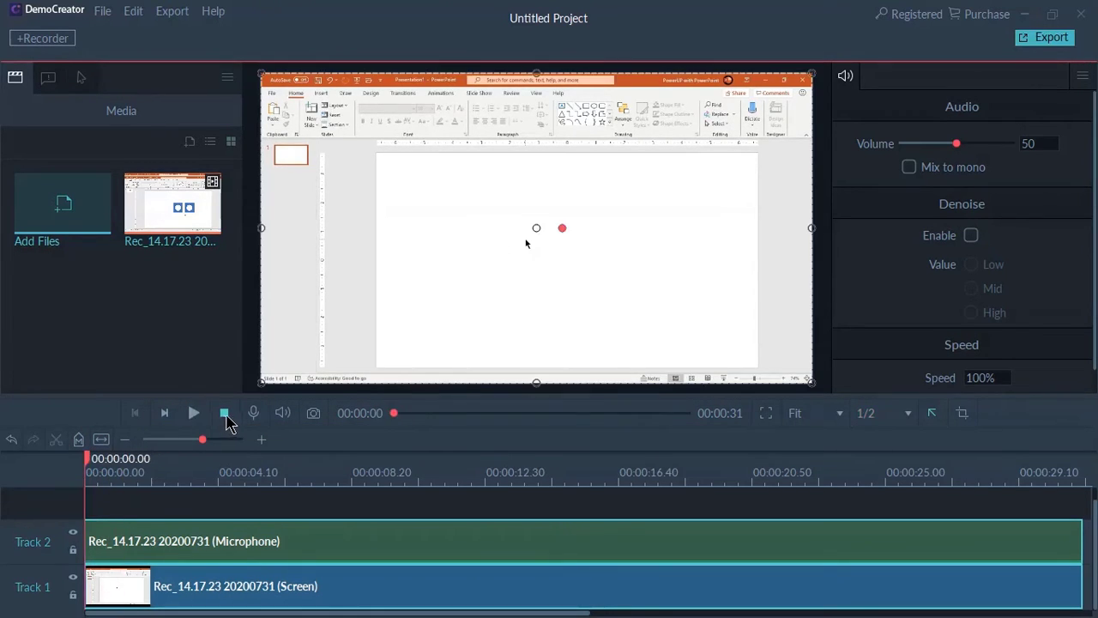
mouse_move(390, 413)
mouse_down()
mouse_move(483, 411)
mouse_move(387, 411)
mouse_up()
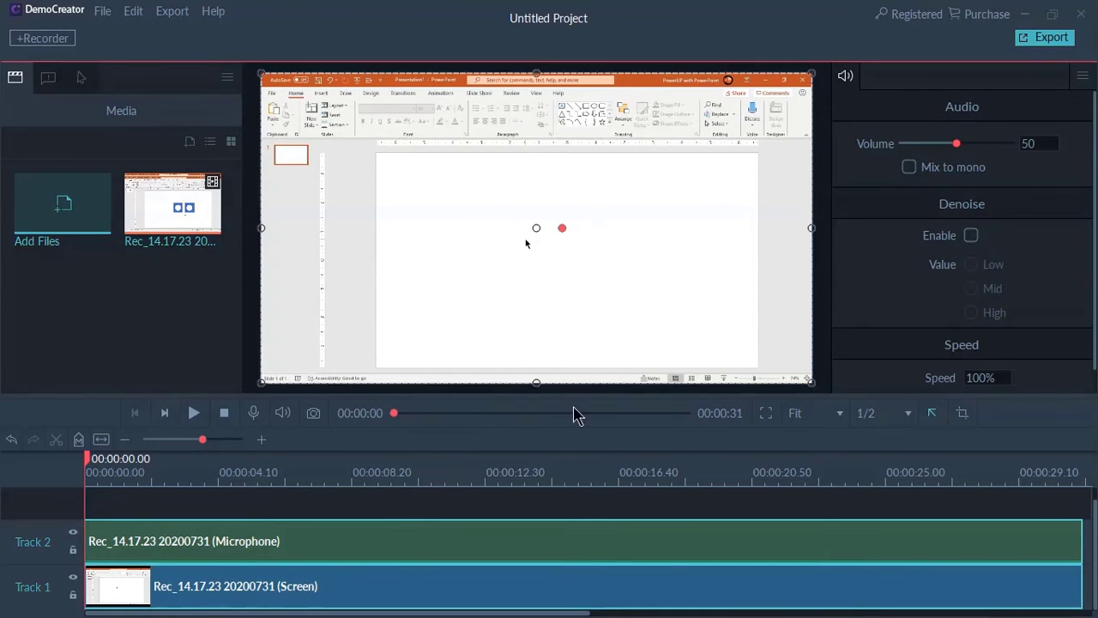
click(1069, 357)
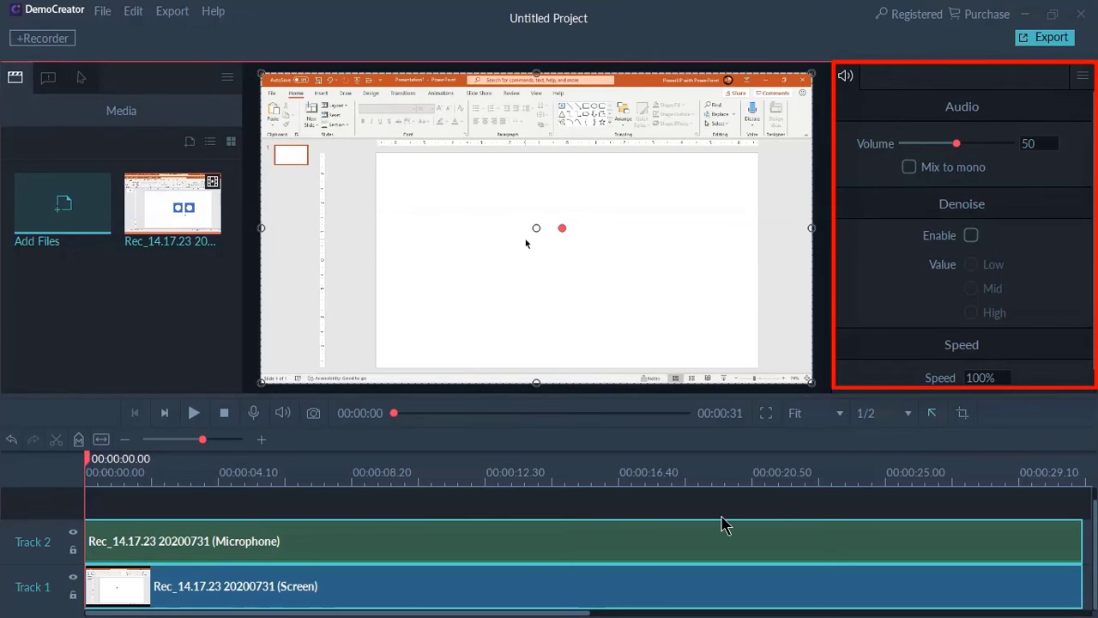
click(441, 584)
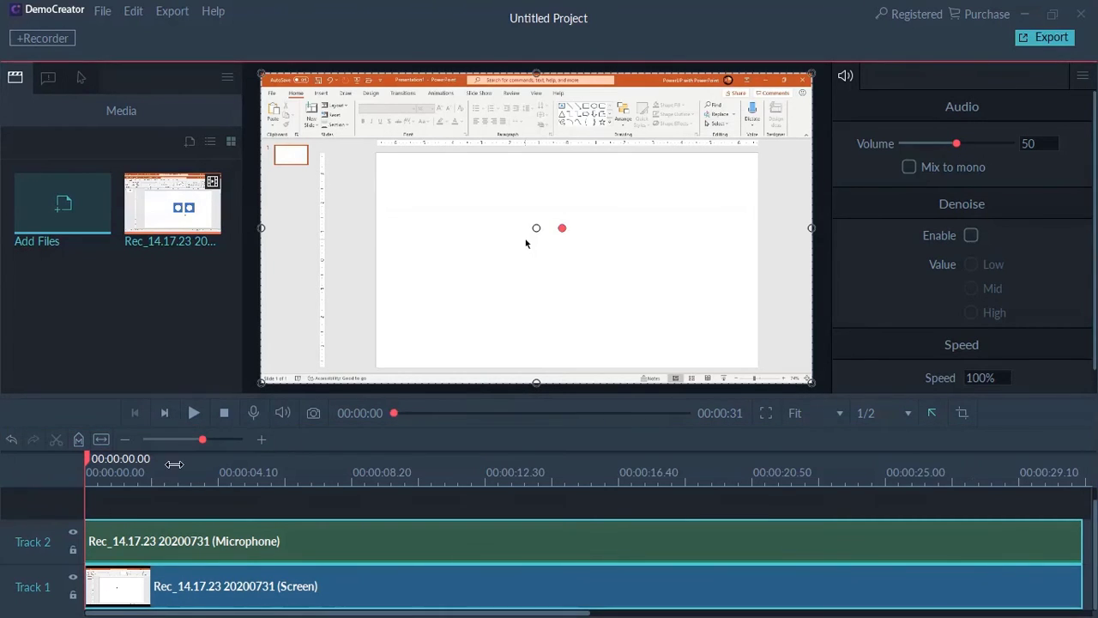
Zoom the timeline out and fit the whole recording to the timeline's visible width
mouse_move(204, 448)
mouse_down()
mouse_move(175, 448)
mouse_move(208, 455)
mouse_move(194, 454)
mouse_up()
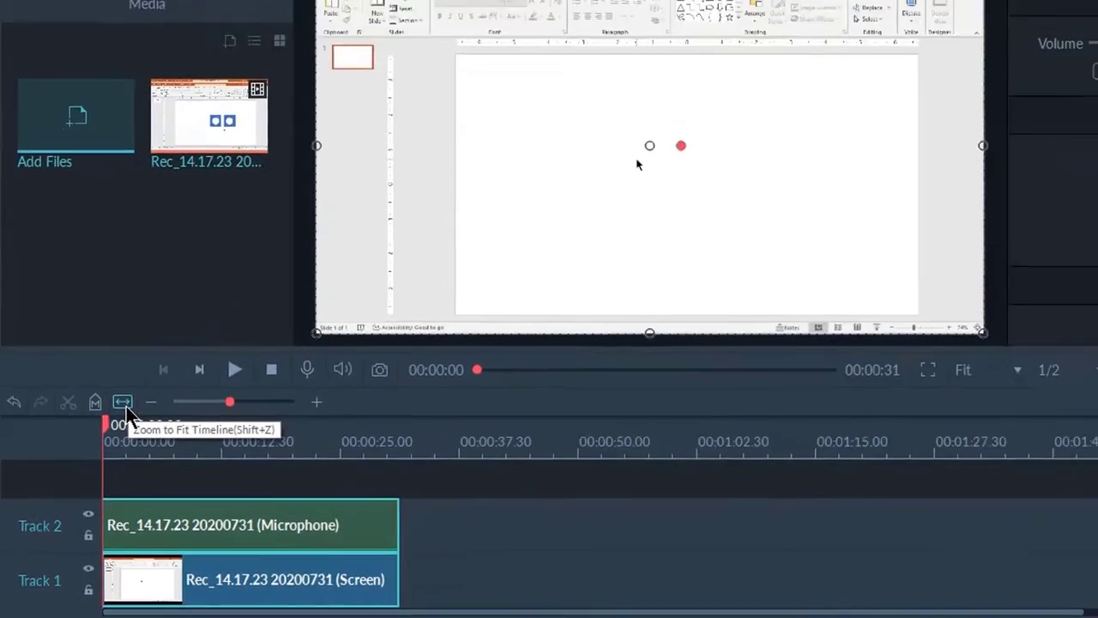
click(125, 406)
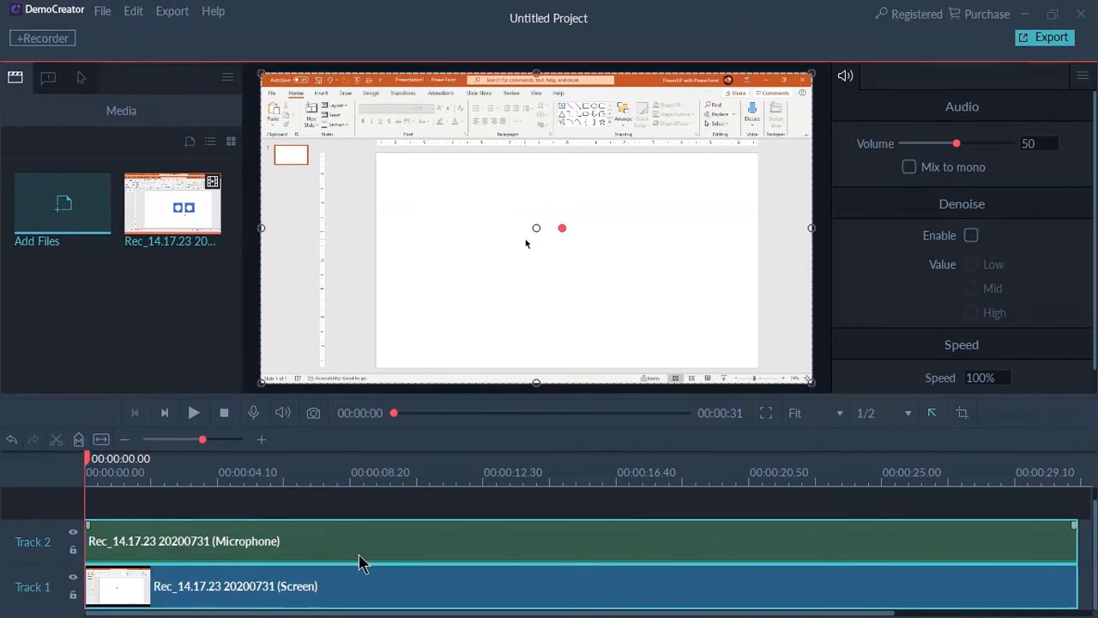
Delete the microphone audio clip from Track 2, keeping the screen clip on Track 1
click(277, 591)
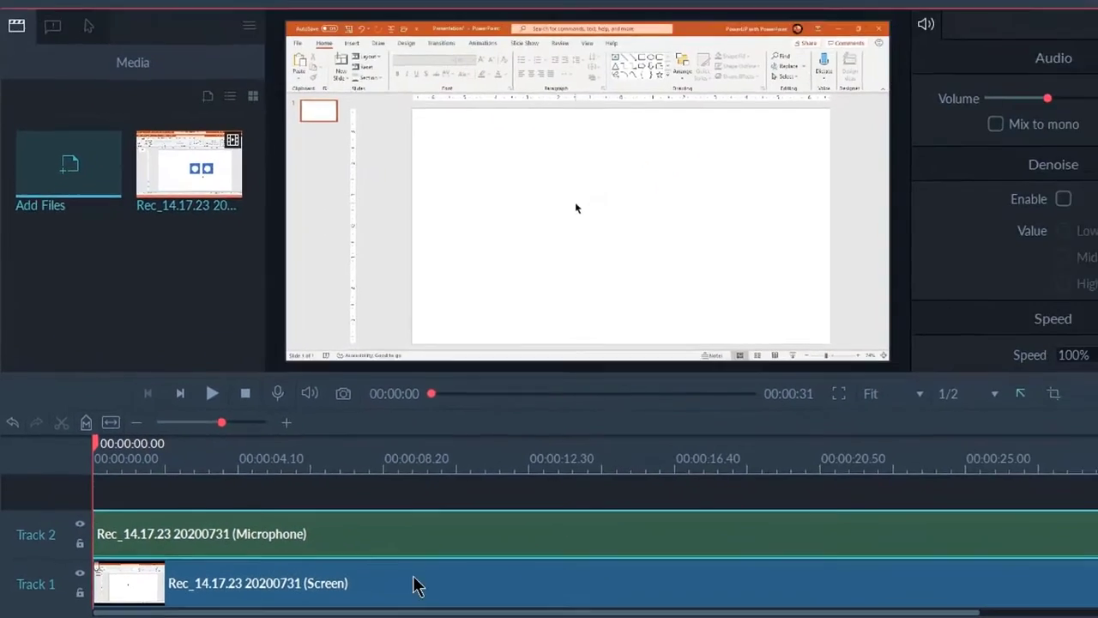
click(415, 584)
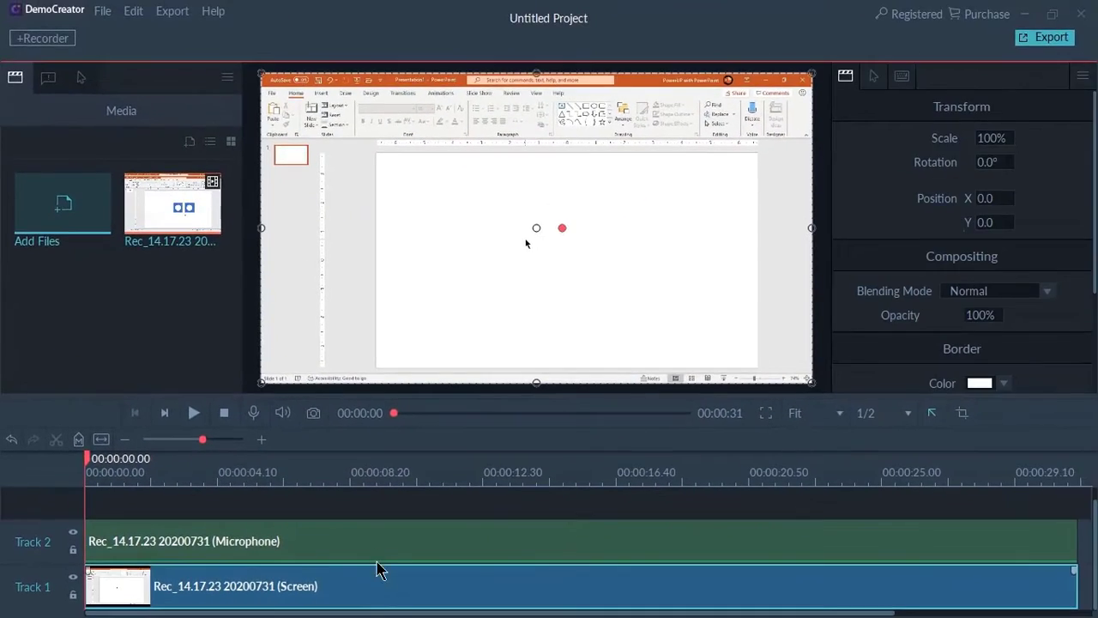
click(415, 541)
click(407, 592)
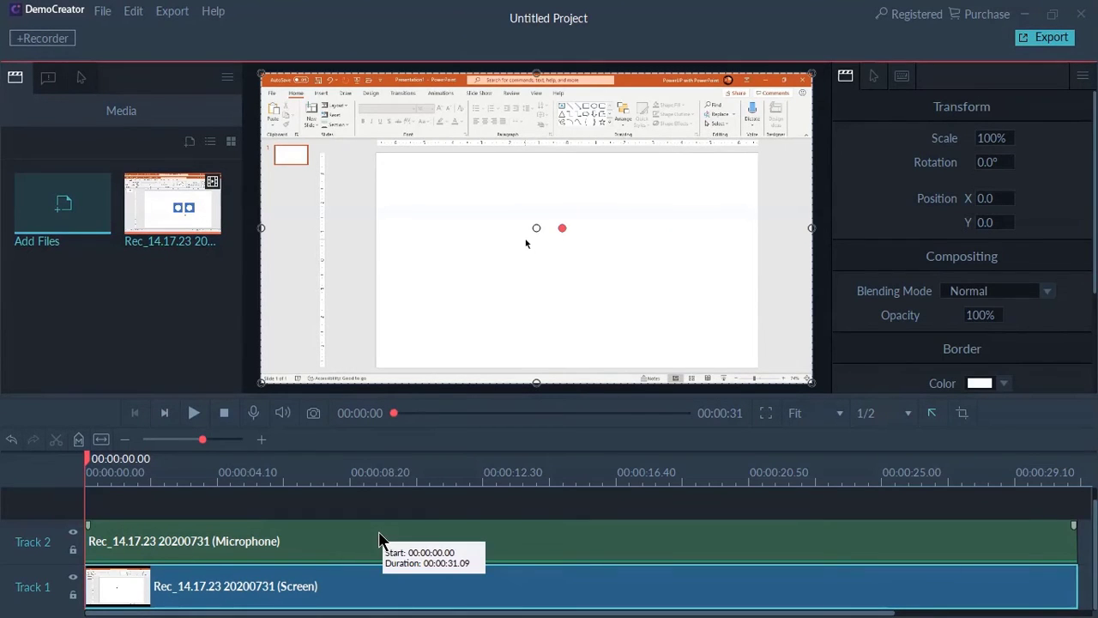
click(383, 540)
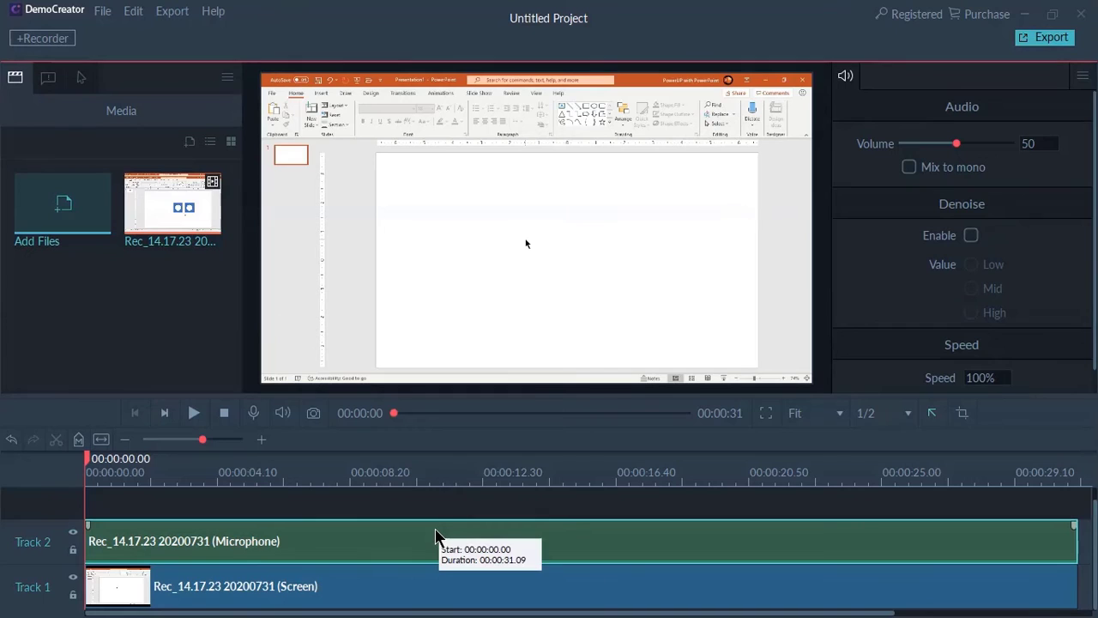
key(Delete)
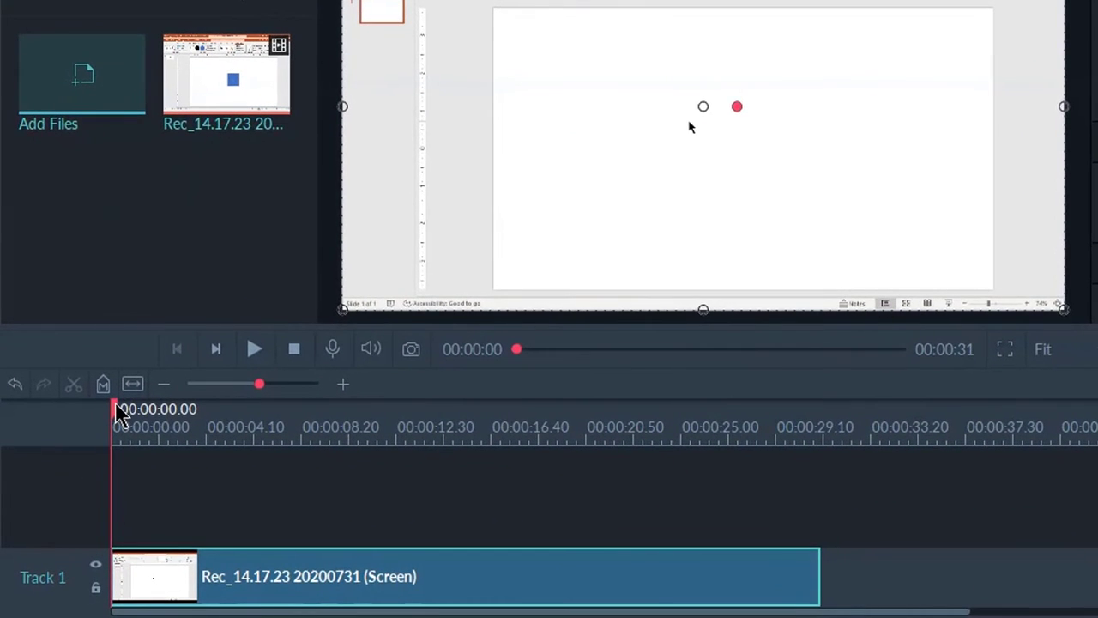
Split the screen clip on Track 1 at 00:00:06.03 and again at 00:00:09.46
drag(121, 415, 254, 438)
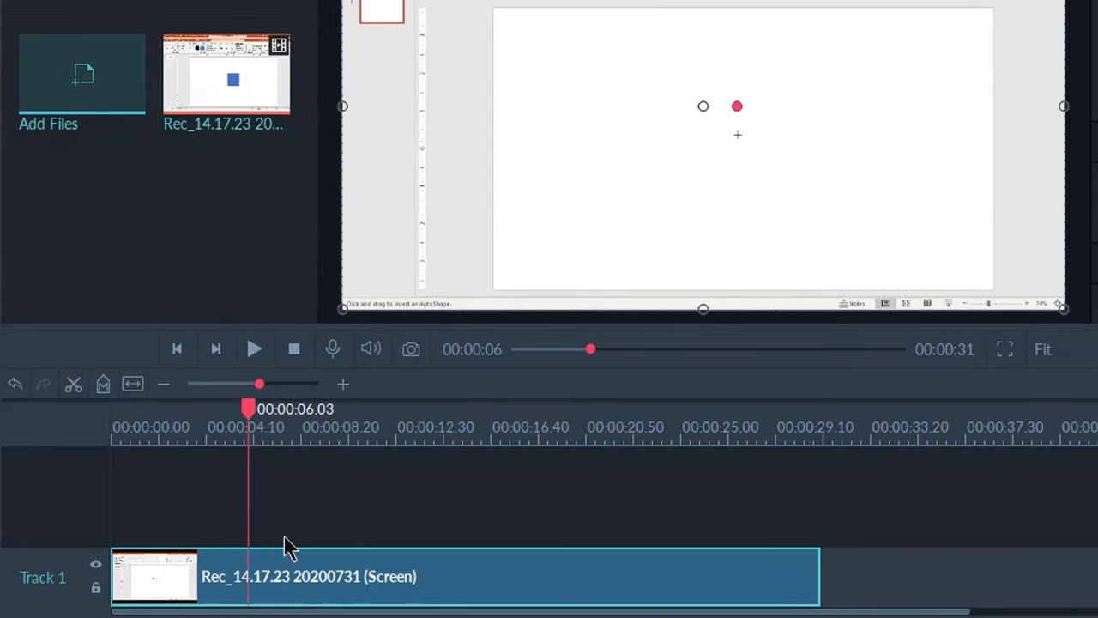
right_click(311, 591)
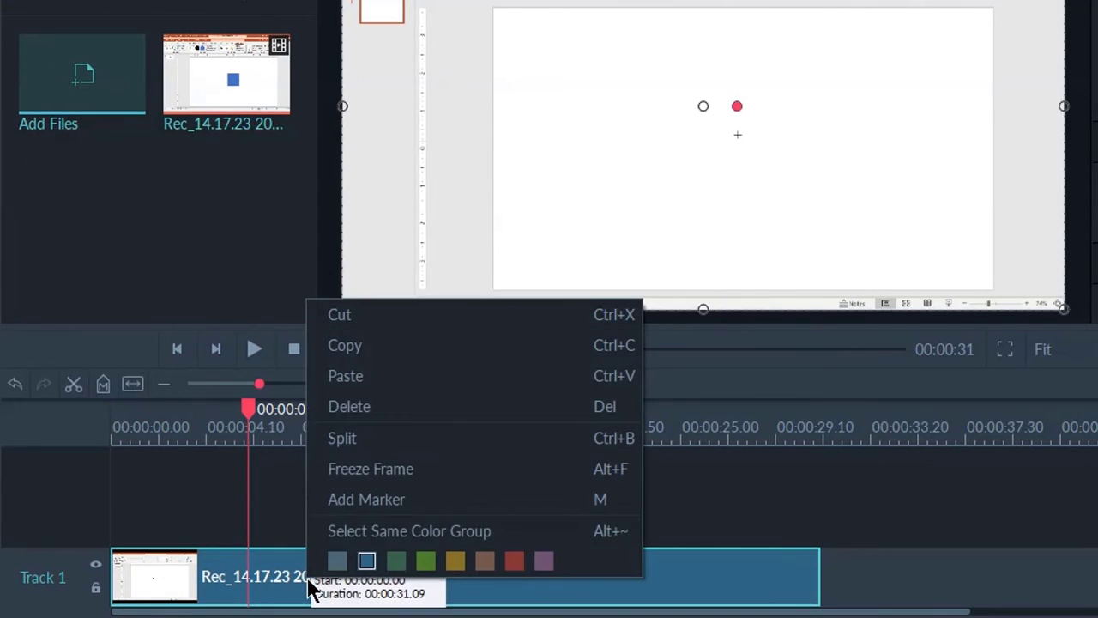
click(362, 436)
drag(248, 408, 333, 413)
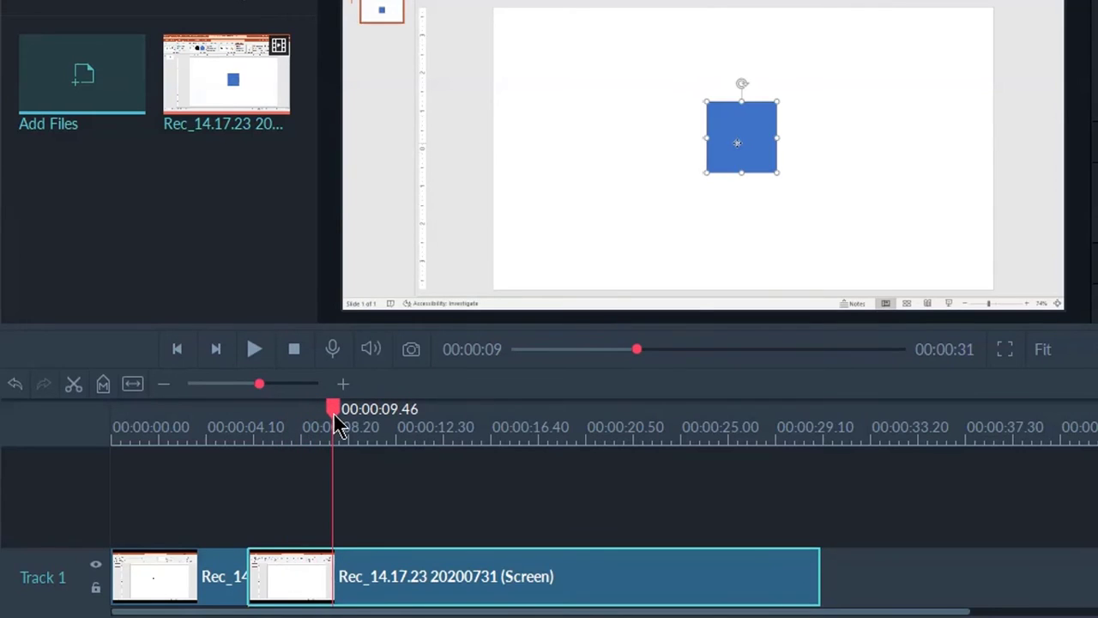
right_click(363, 581)
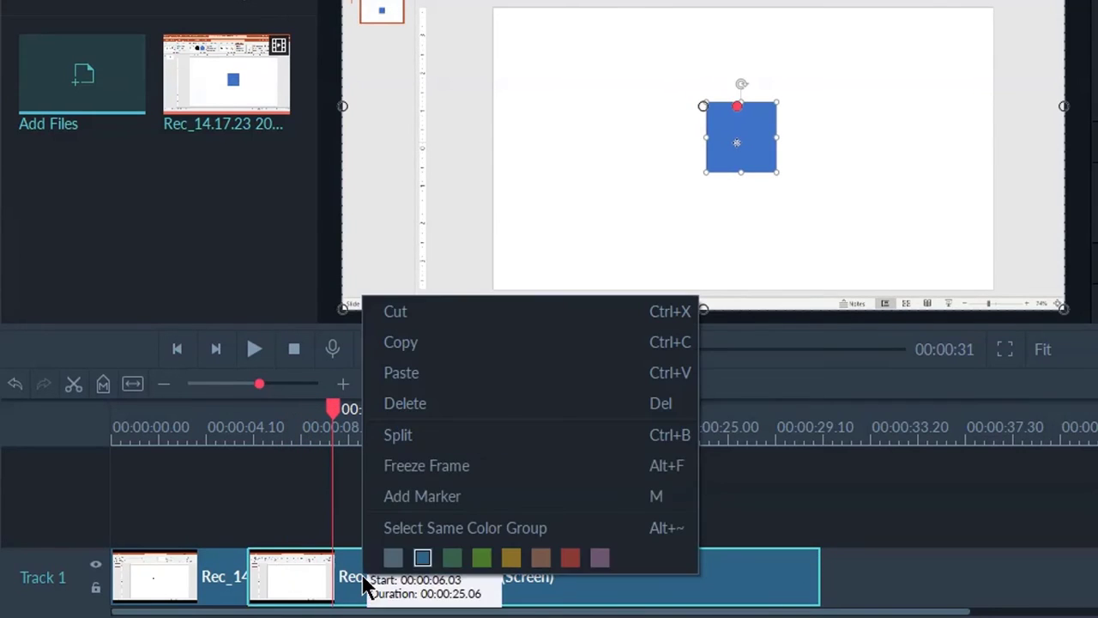
click(404, 439)
Move the second and third segments on Track 1 apart, leaving gaps between all three pieces
drag(429, 578, 488, 579)
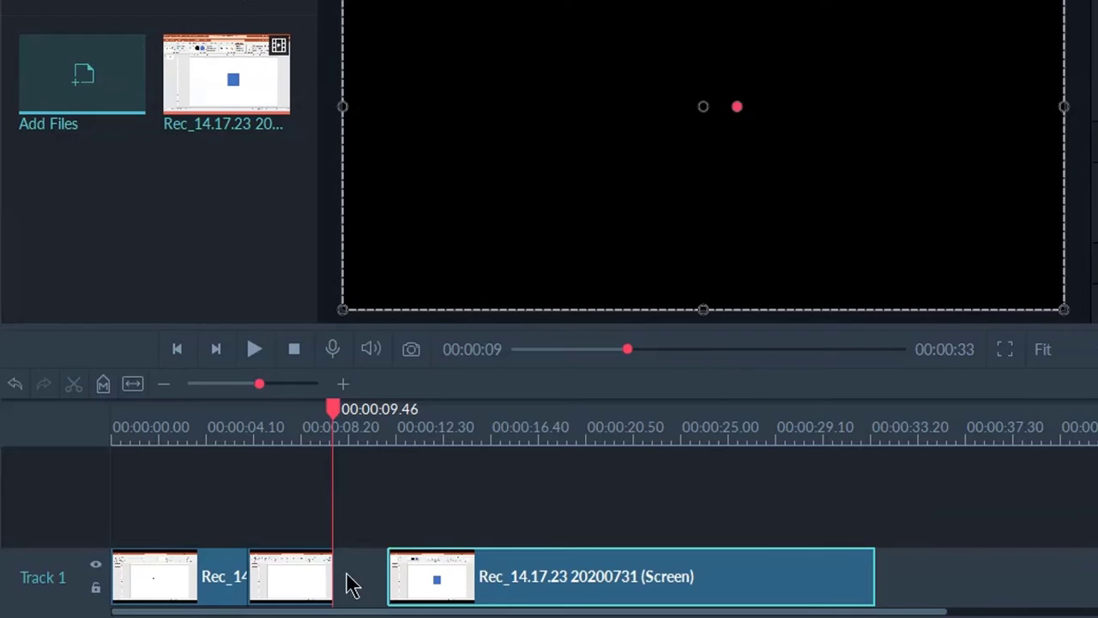
drag(298, 573, 311, 569)
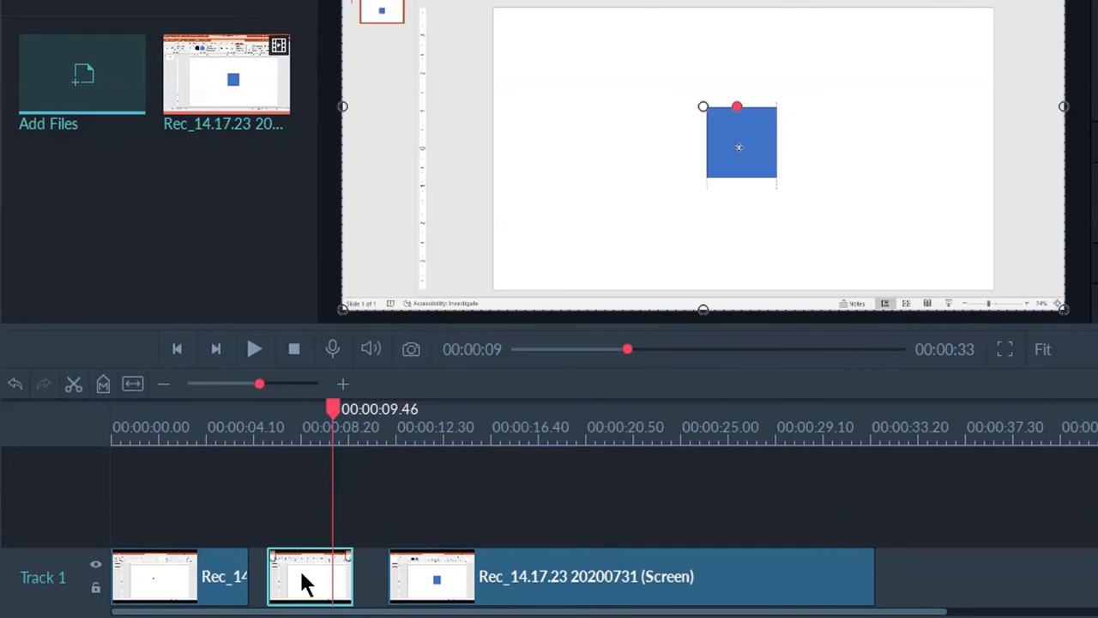
click(228, 585)
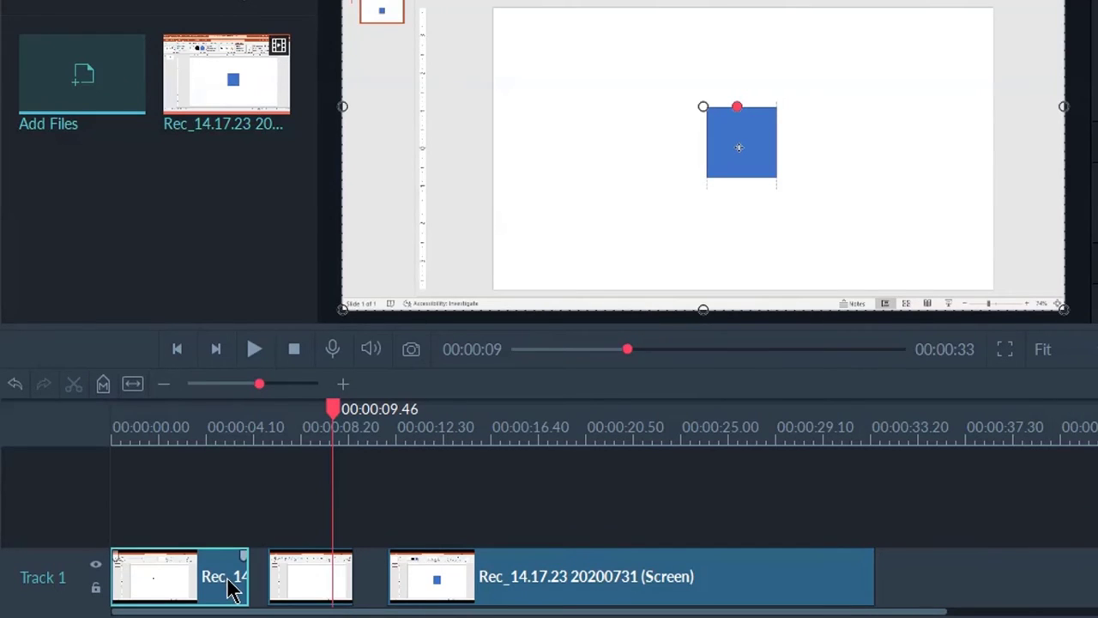
Copy the middle segment and close the gaps between the three segments on Track 1
right_click(315, 589)
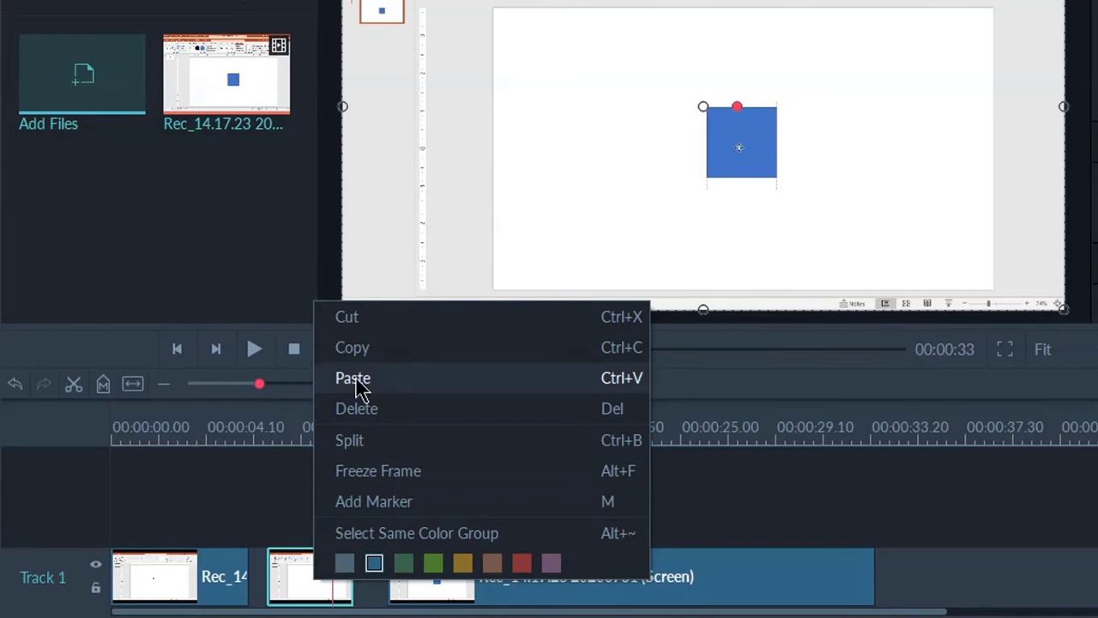
click(353, 347)
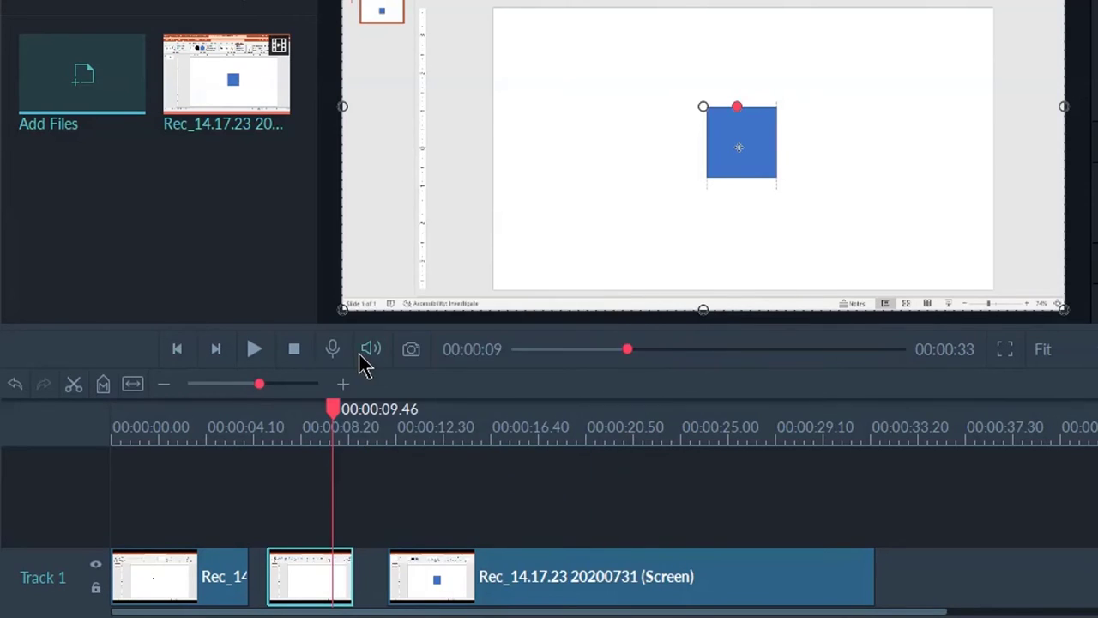
drag(320, 569, 293, 581)
drag(468, 581, 412, 581)
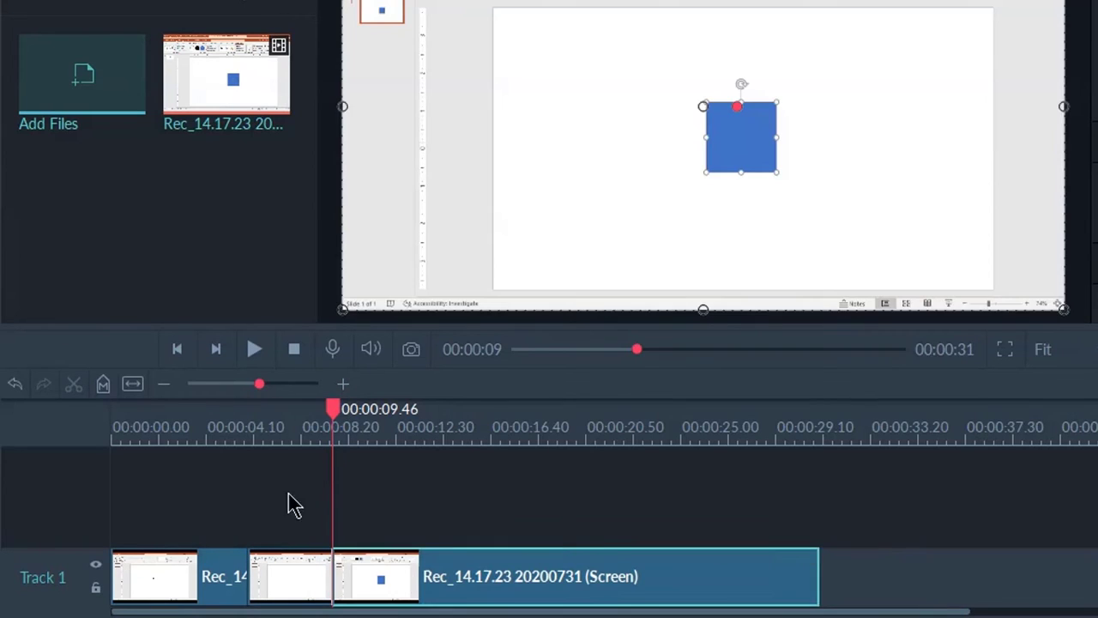
Paste the copied segment onto Track 2 and shift it to start at about 4 seconds, above the first cut
right_click(283, 503)
click(315, 544)
click(403, 539)
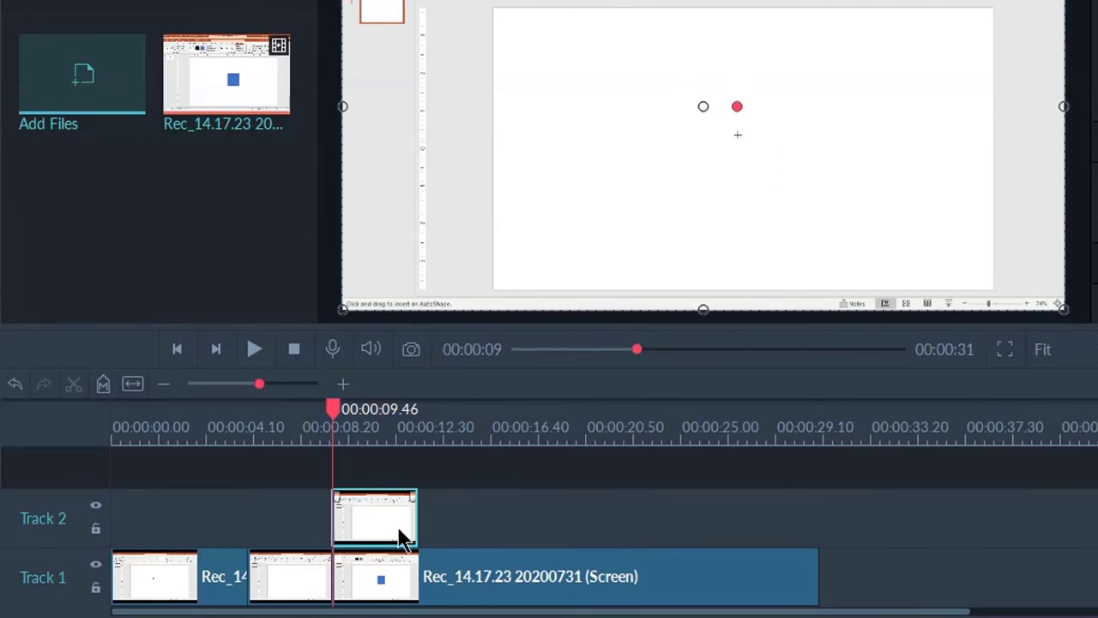
drag(374, 516, 248, 515)
Preview the overlaid Track 2 segment by playing the timeline from 00:00:03.25
click(189, 421)
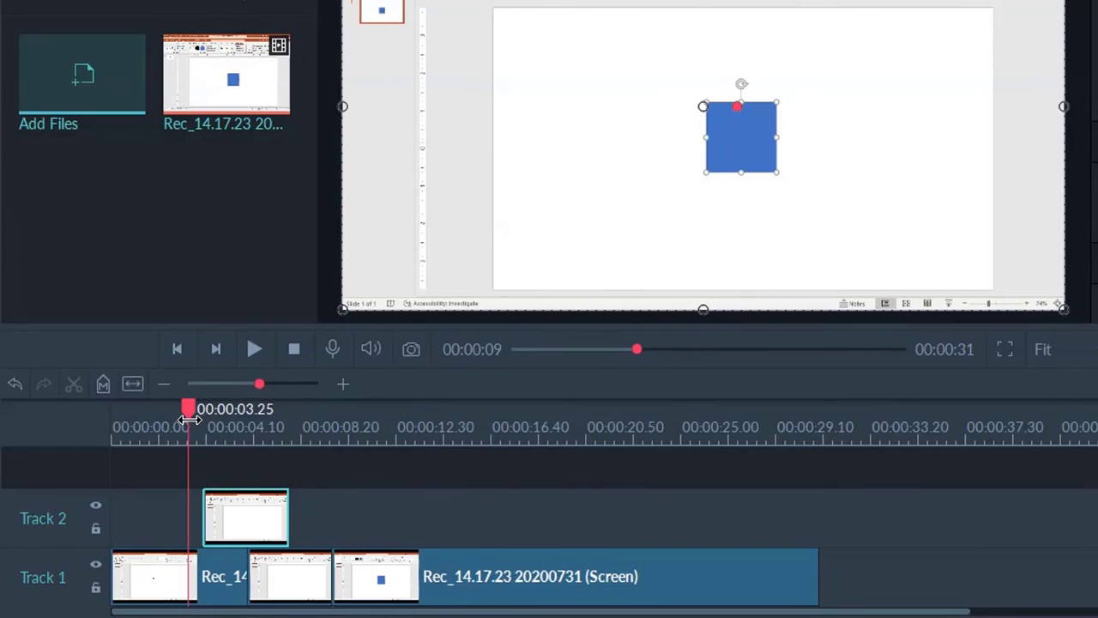
key(space)
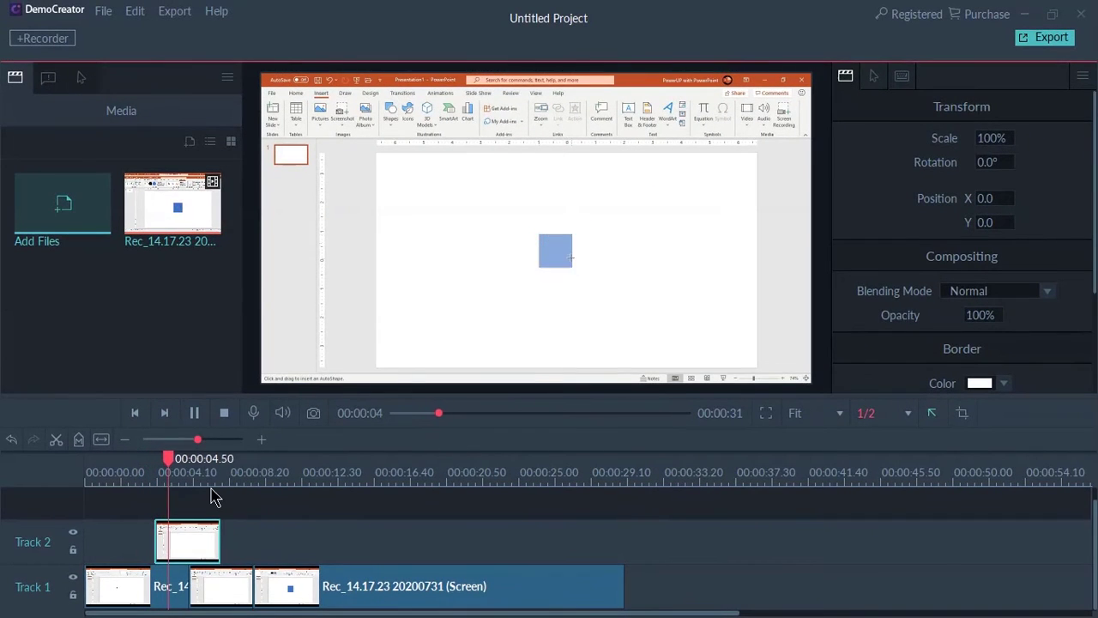
key(space)
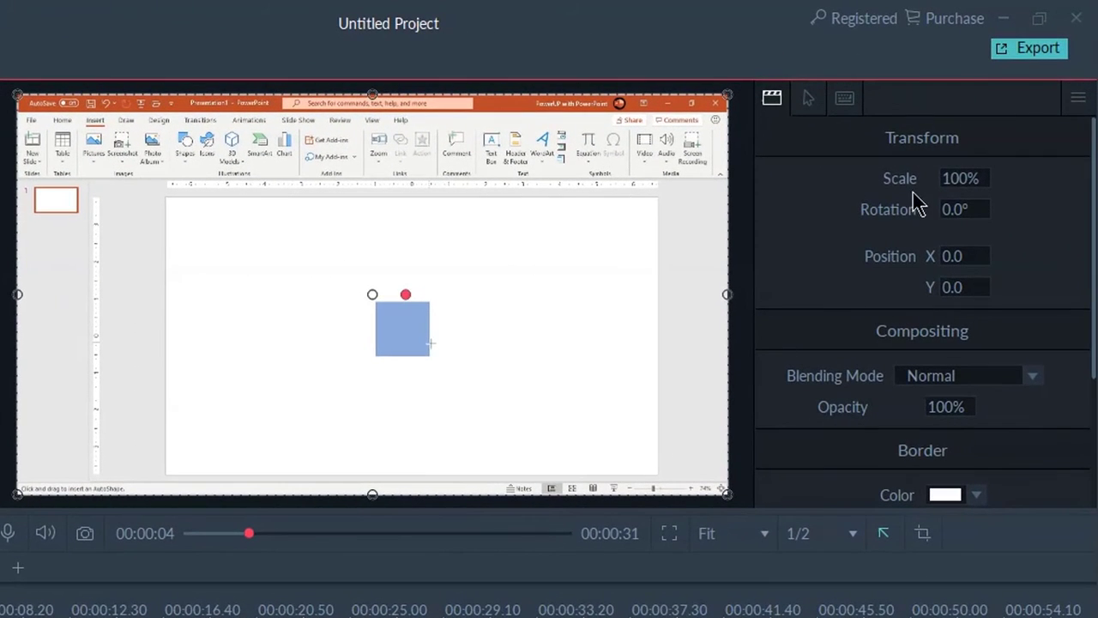
Scale the Track 2 segment to 52%, place it at X 298.7, Y 160.9, and play back the picture-in-picture result
drag(959, 183, 918, 183)
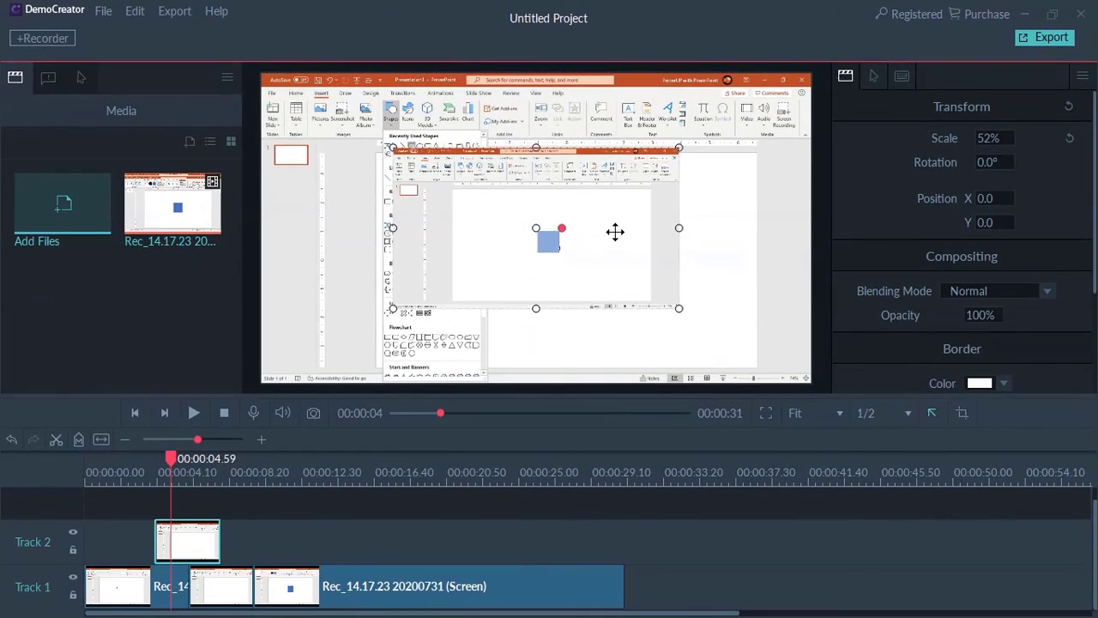
drag(616, 231, 738, 296)
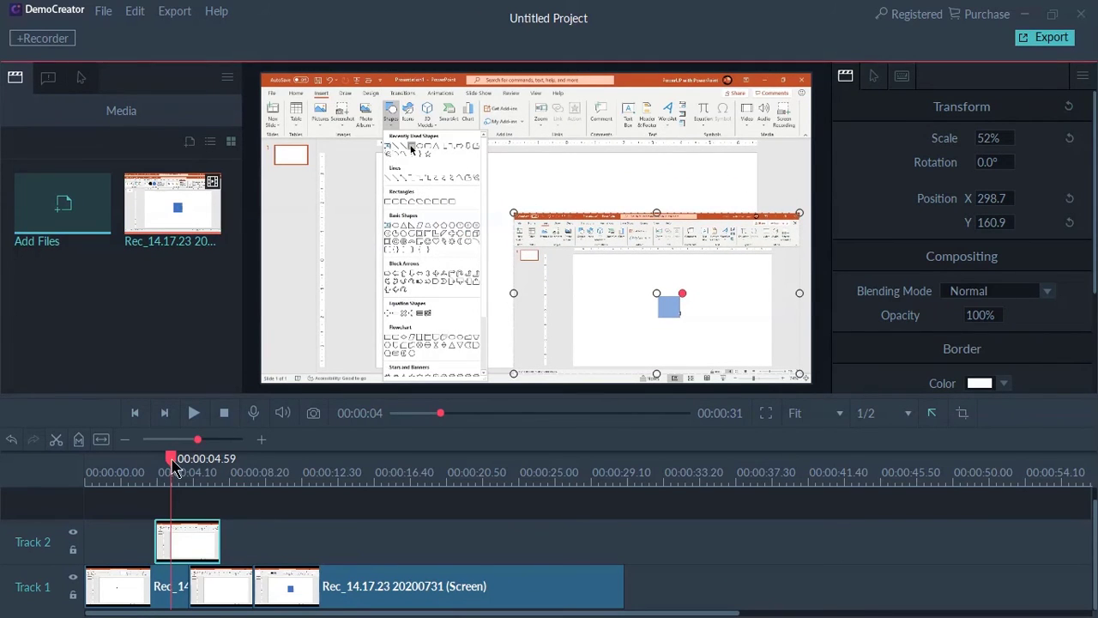
drag(174, 468, 143, 467)
key(space)
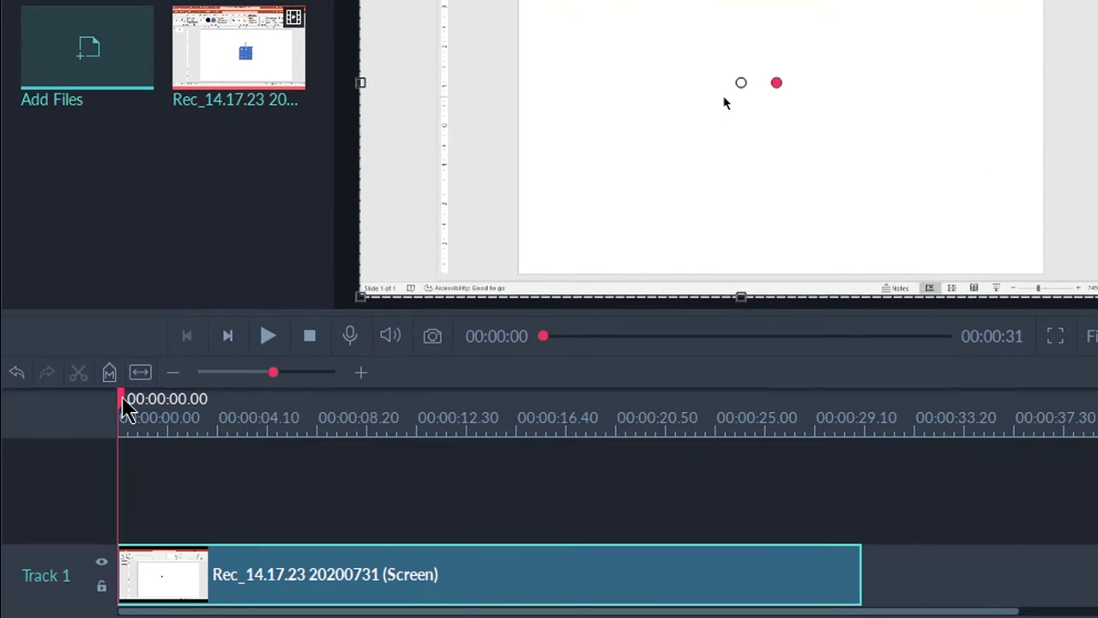
Split the full screen clip on Track 1 at 00:00:12.32 and again at 00:00:20.36
click(208, 484)
drag(290, 424, 422, 445)
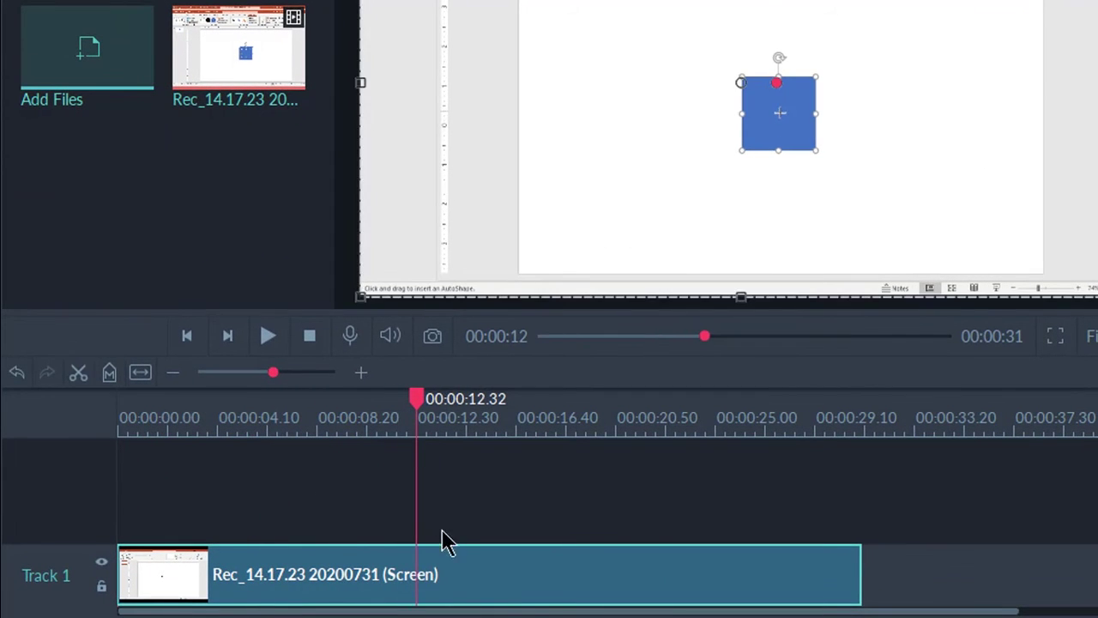
right_click(452, 577)
click(468, 422)
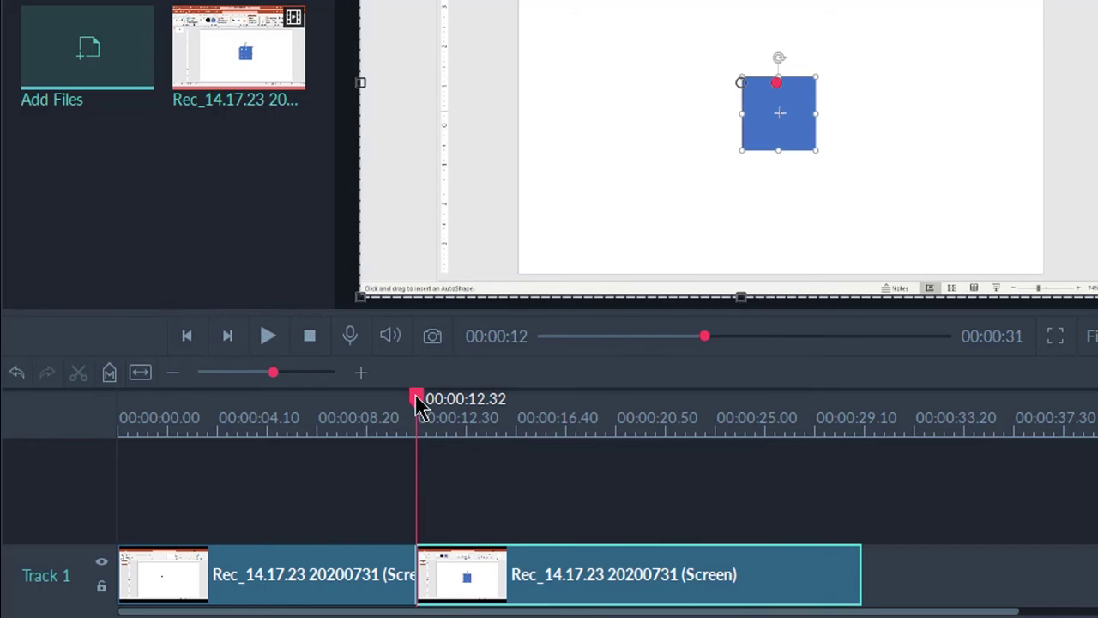
drag(418, 405, 612, 422)
right_click(574, 577)
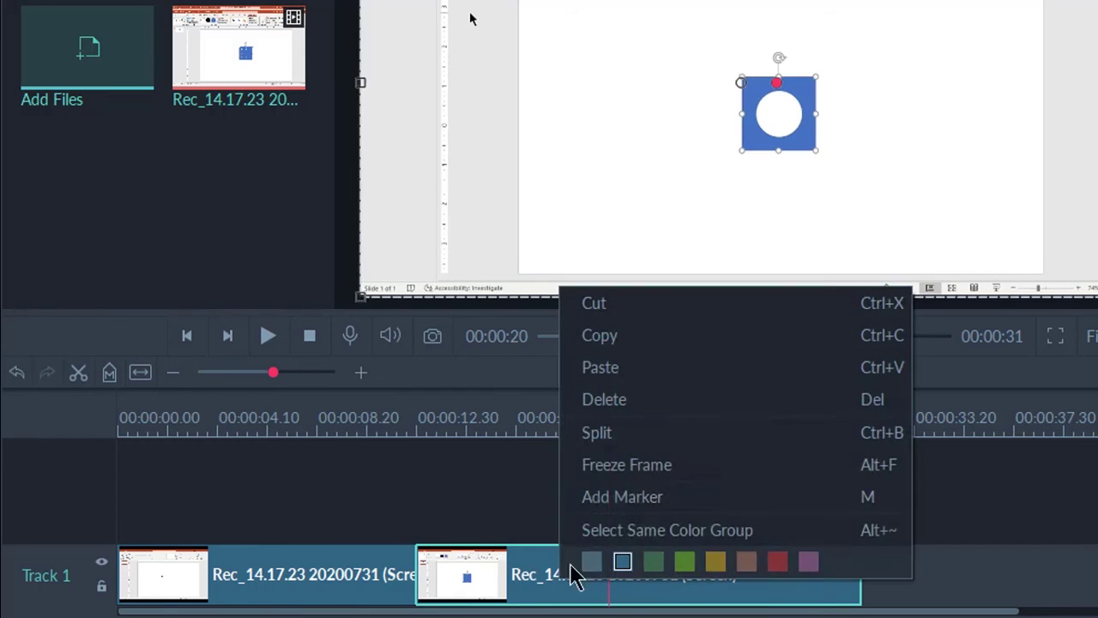
click(603, 433)
Move the last segment away from the middle one and set the middle segment's speed to 200%
drag(691, 588, 834, 583)
click(560, 585)
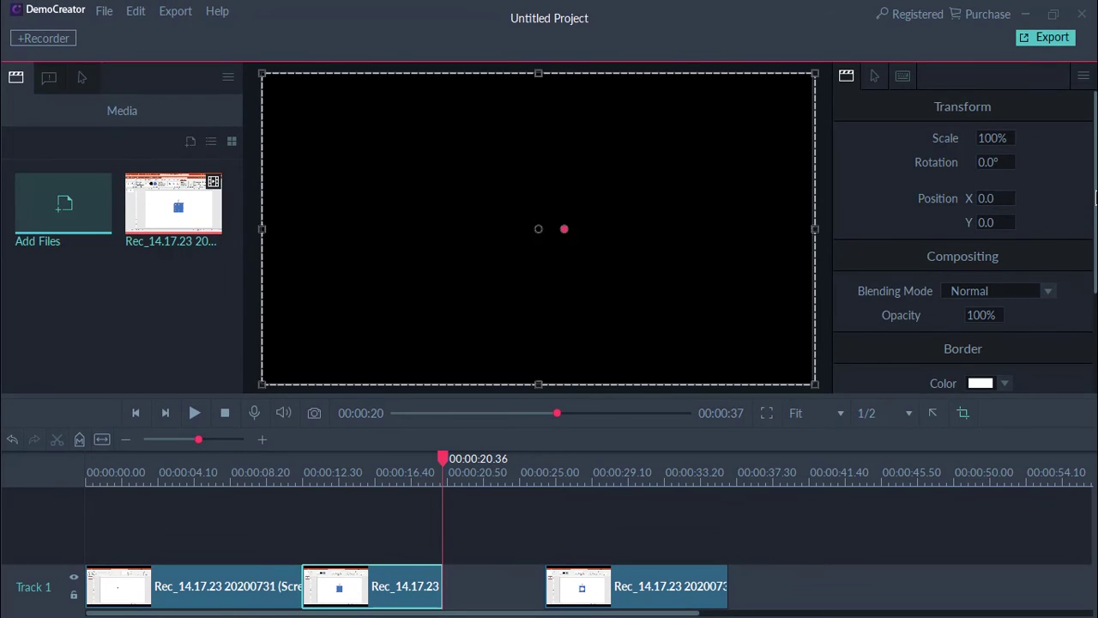
scroll(1095, 198, down, 3)
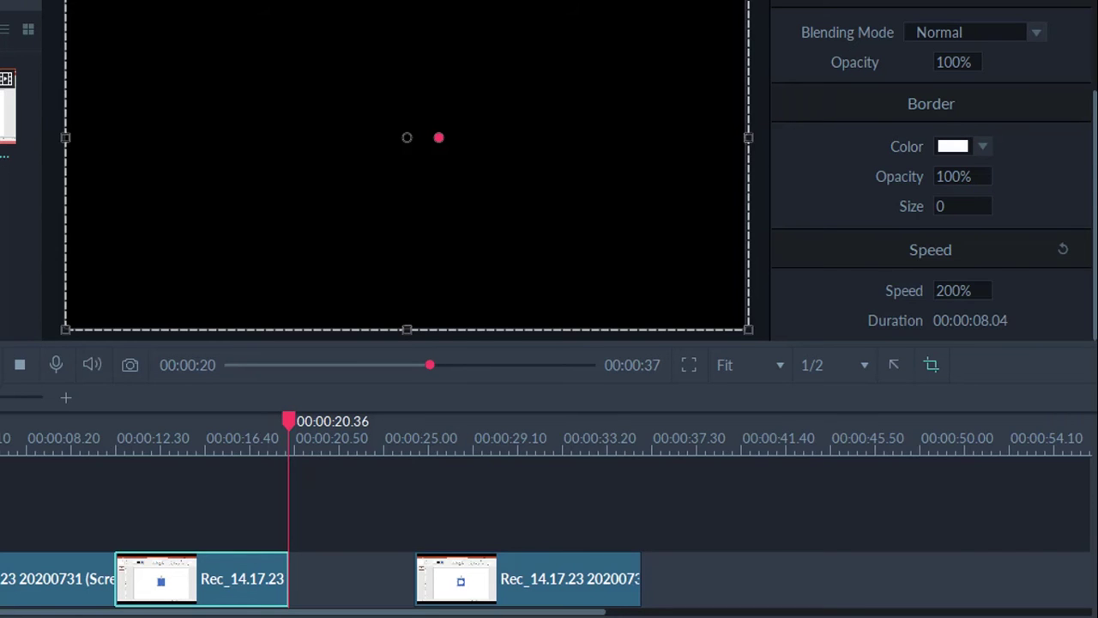
key(Return)
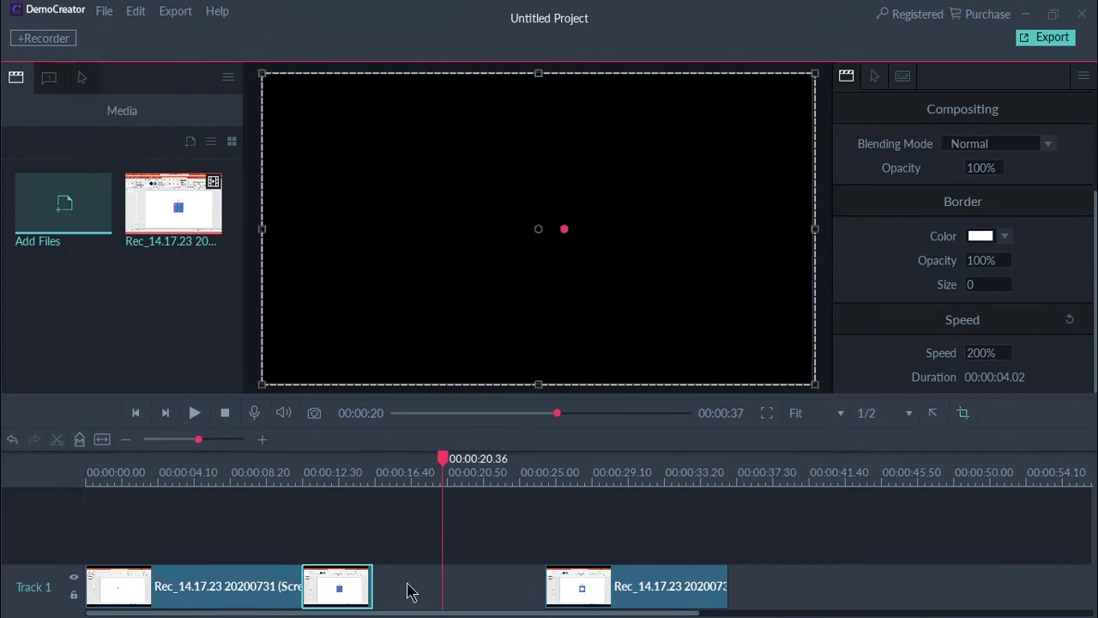
Attach the last segment to the end of the middle one and play back from the middle segment's start
drag(600, 592, 429, 588)
click(301, 469)
key(space)
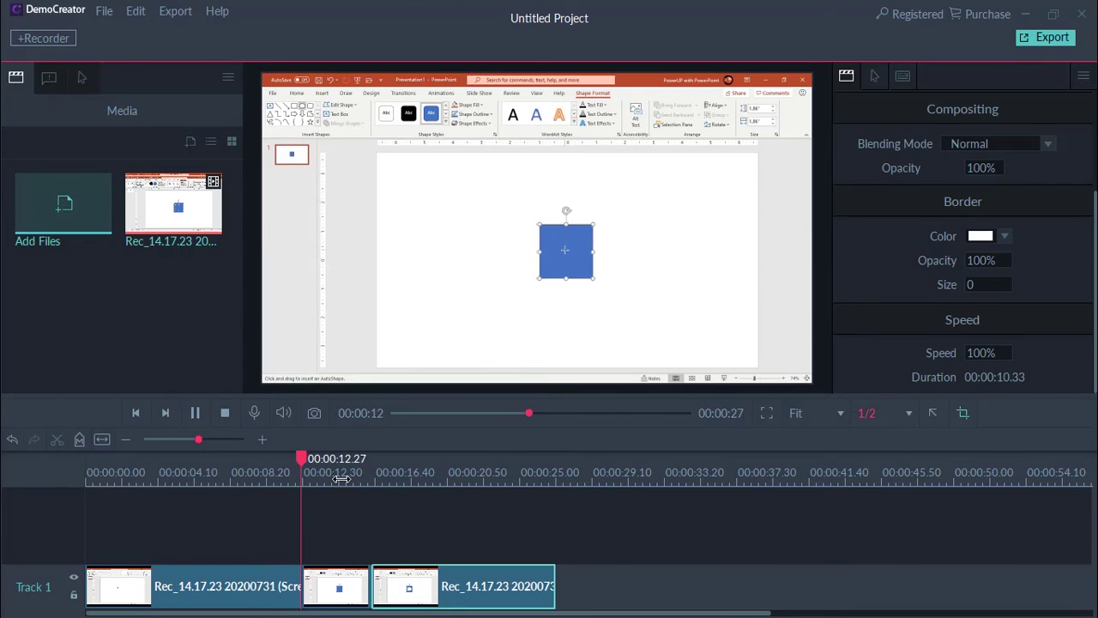
Enlarge the recorded cursor of the last Track 1 segment to 243% scale and set its opacity to 84%
click(601, 343)
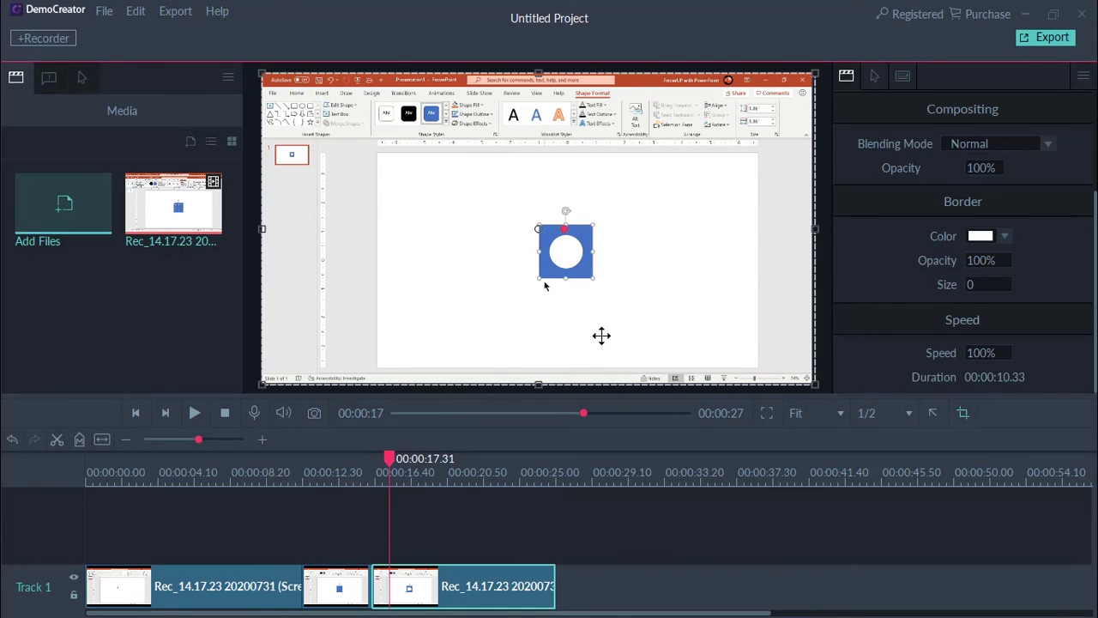
click(875, 77)
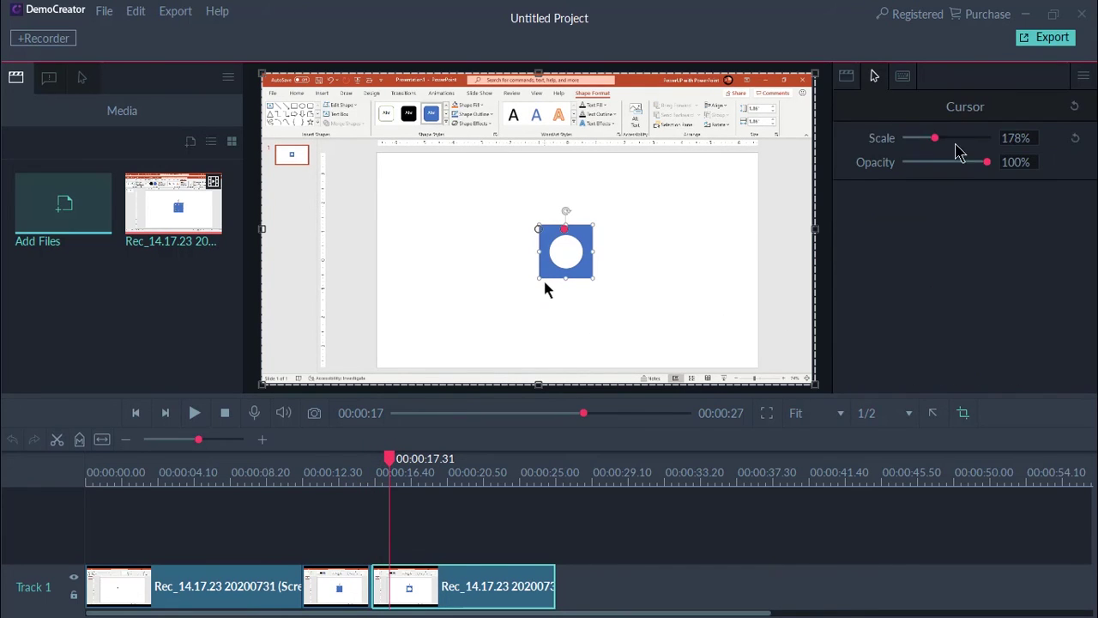
click(980, 138)
drag(960, 142, 976, 164)
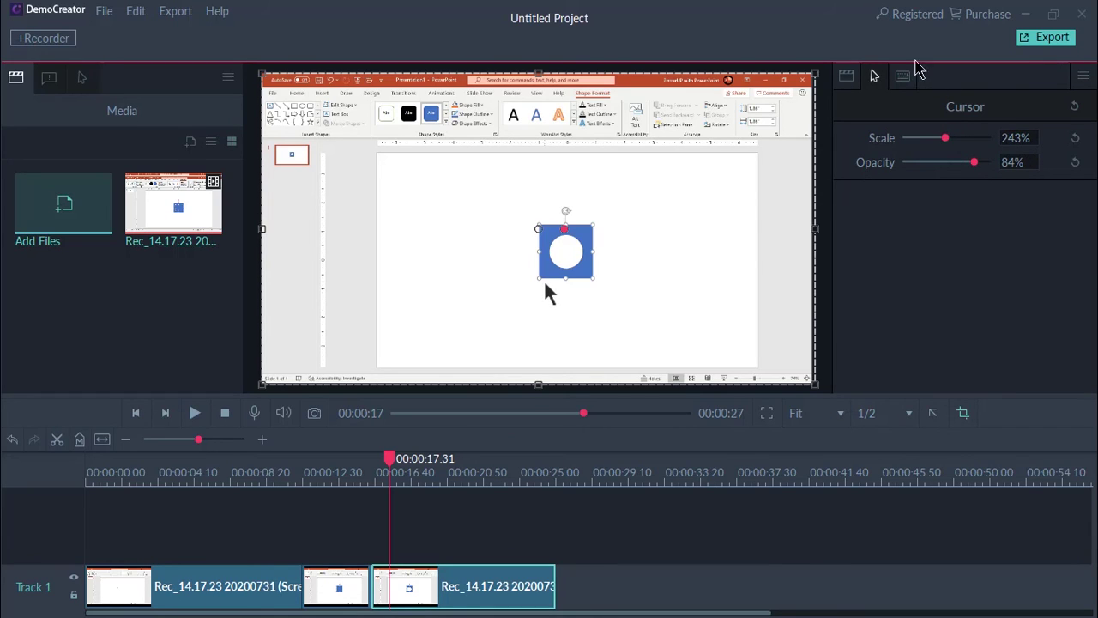
Enable HotKey Tips at size L for the last Track 1 segment and scrub through the segment to preview them
click(903, 79)
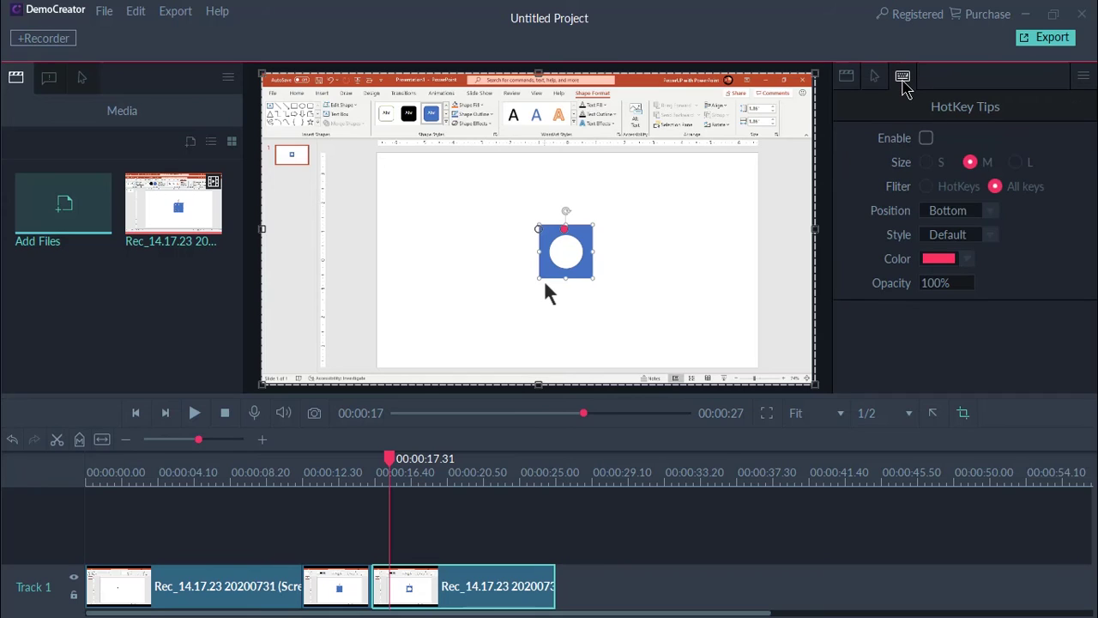
click(927, 139)
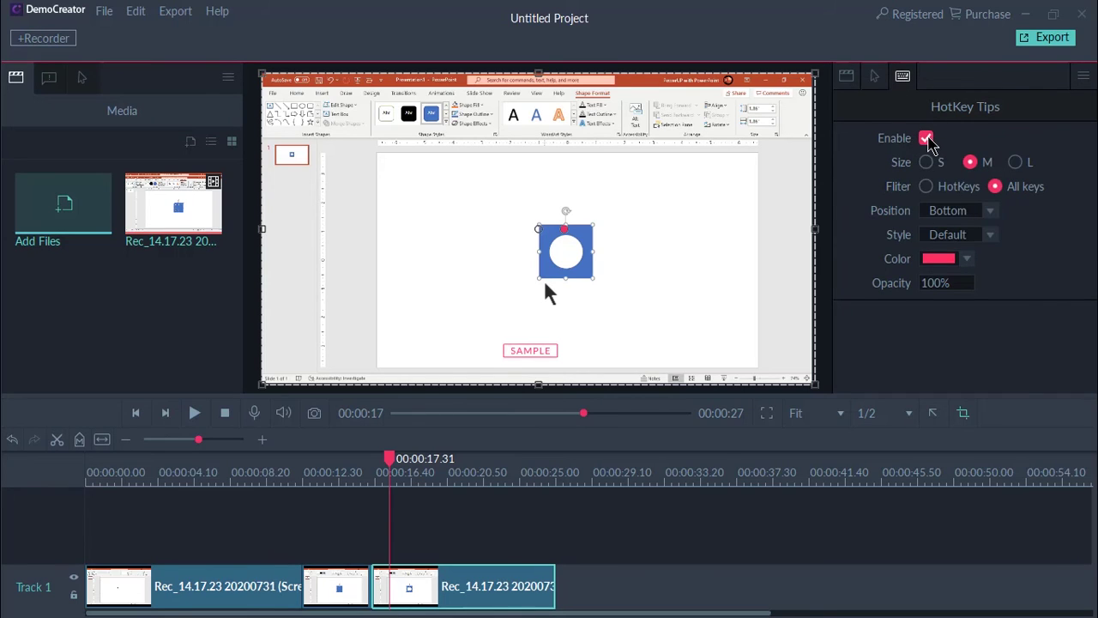
click(1014, 165)
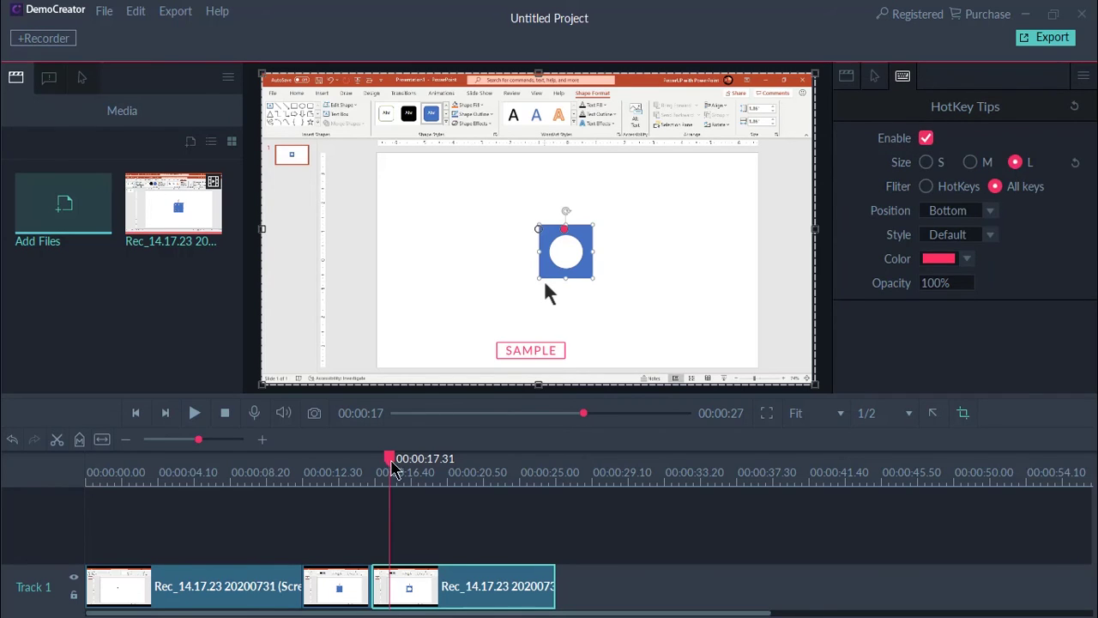
click(395, 462)
drag(396, 460, 452, 463)
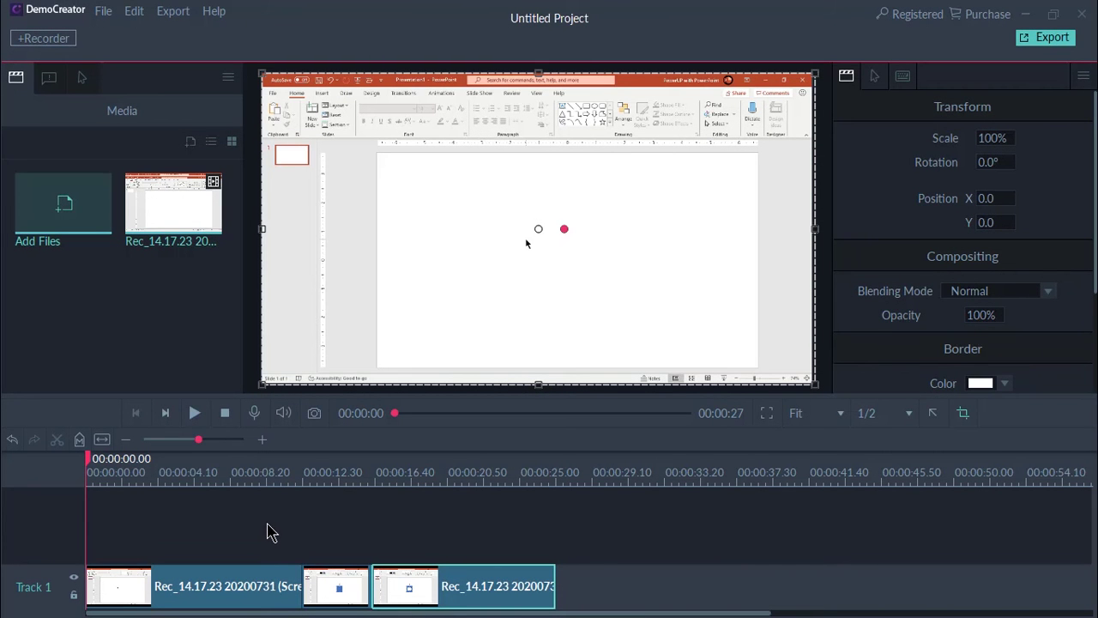
Add the orange speech bubble caption to Track 2 above the first segment, shrink it and set its text to YOUR TEXT
click(49, 79)
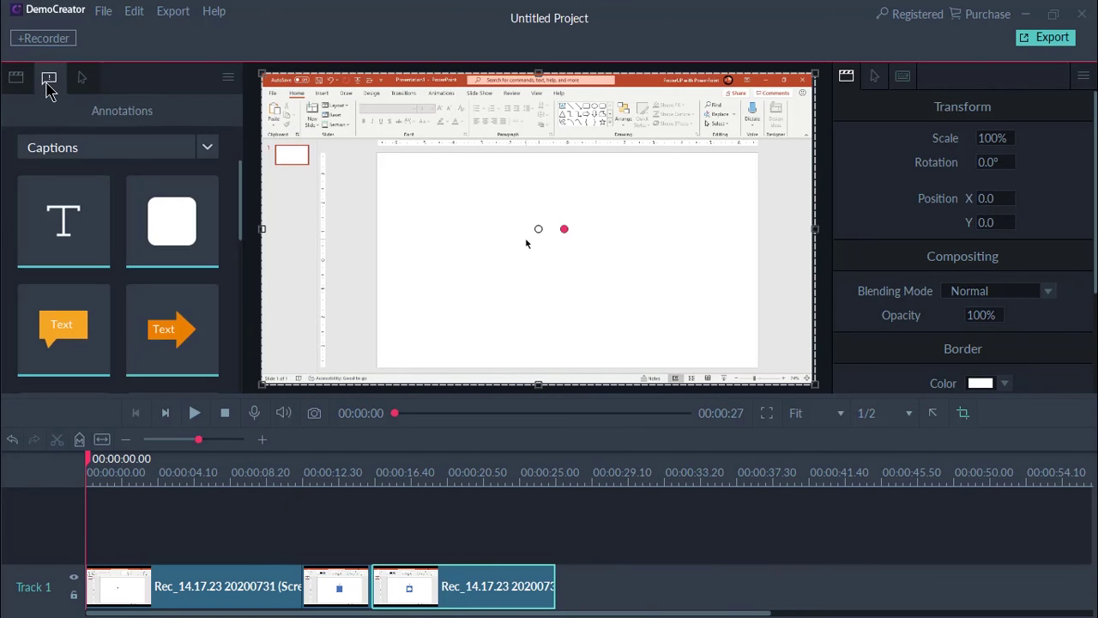
click(208, 147)
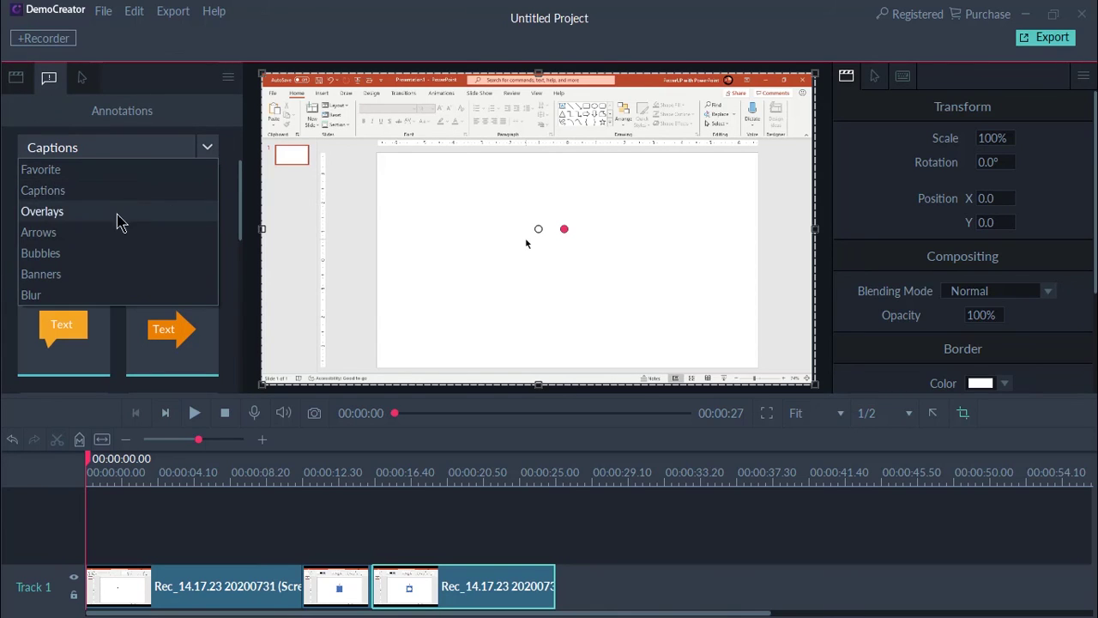
click(51, 194)
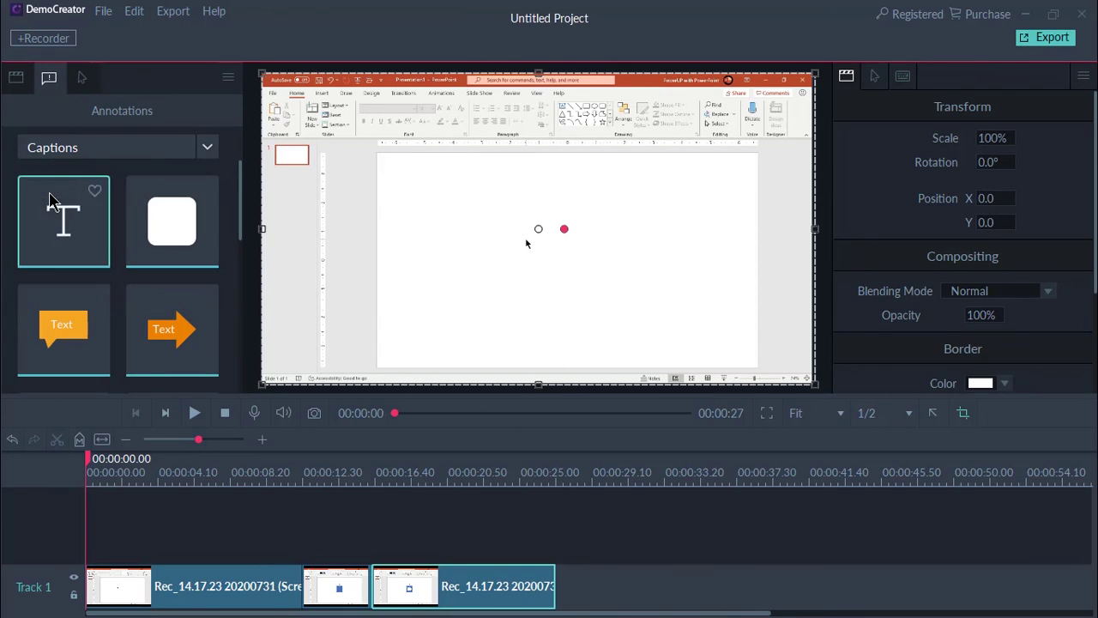
drag(124, 383, 189, 541)
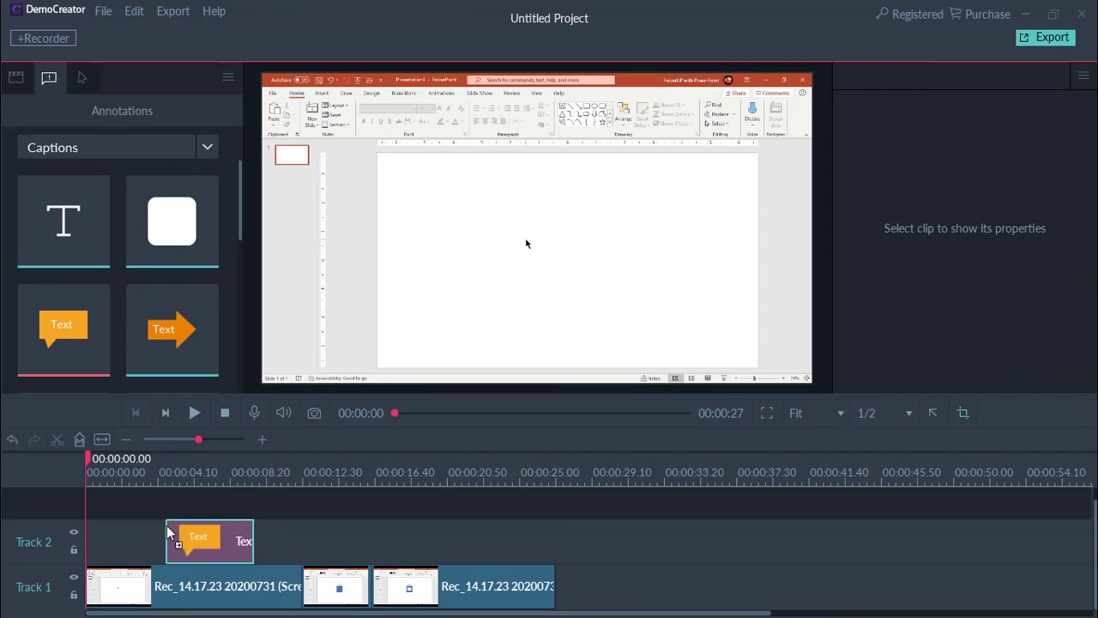
drag(624, 175, 590, 195)
drag(944, 366, 893, 362)
key(BackSpace)
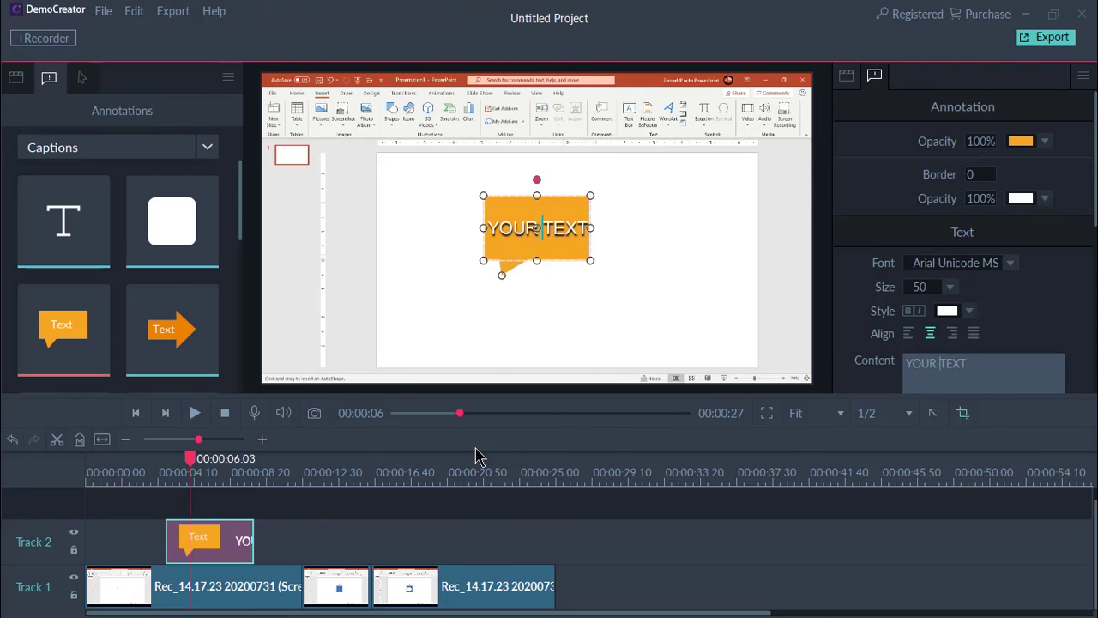
Add the text arrow caption on Track 2 above the middle segment in dark red, shrunk and rotated to point up-left near the slide's upper-left corner
drag(183, 353, 311, 462)
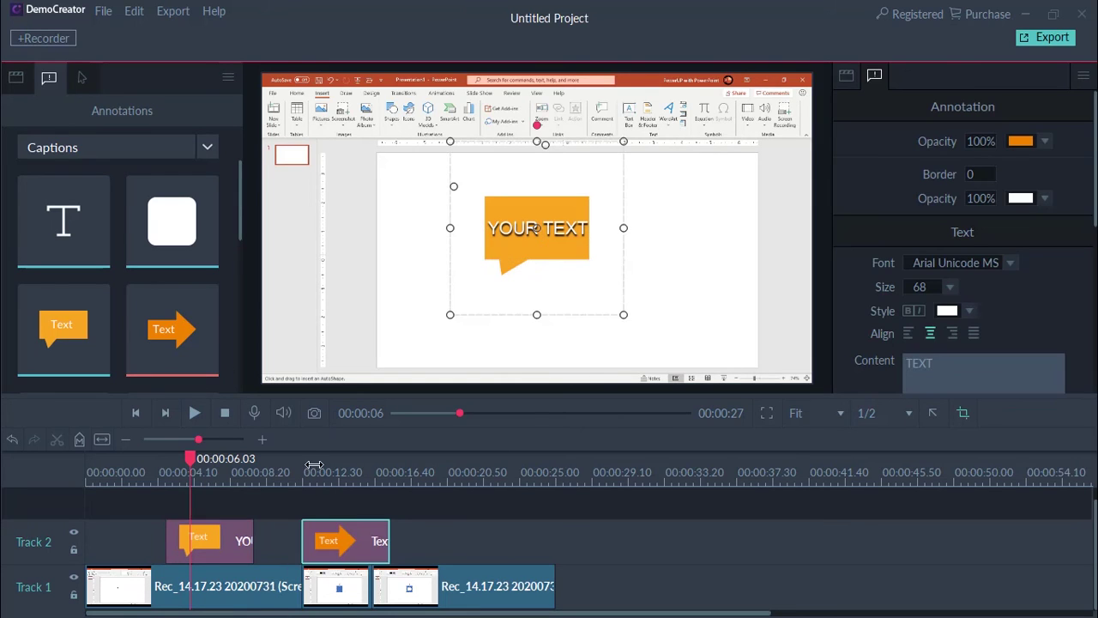
click(313, 471)
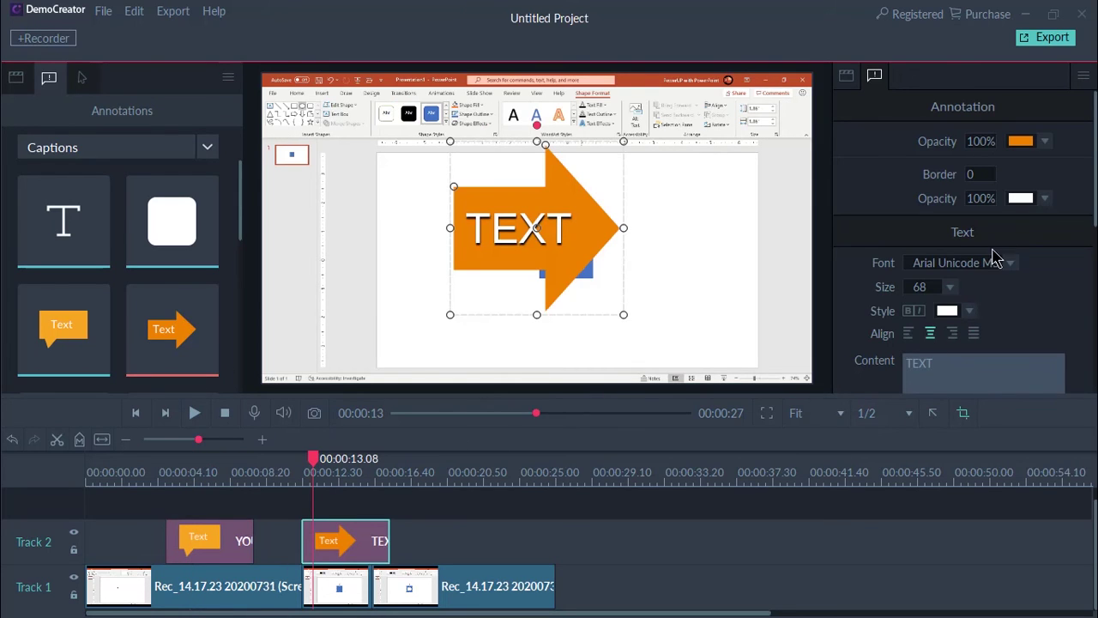
click(1046, 143)
click(1051, 200)
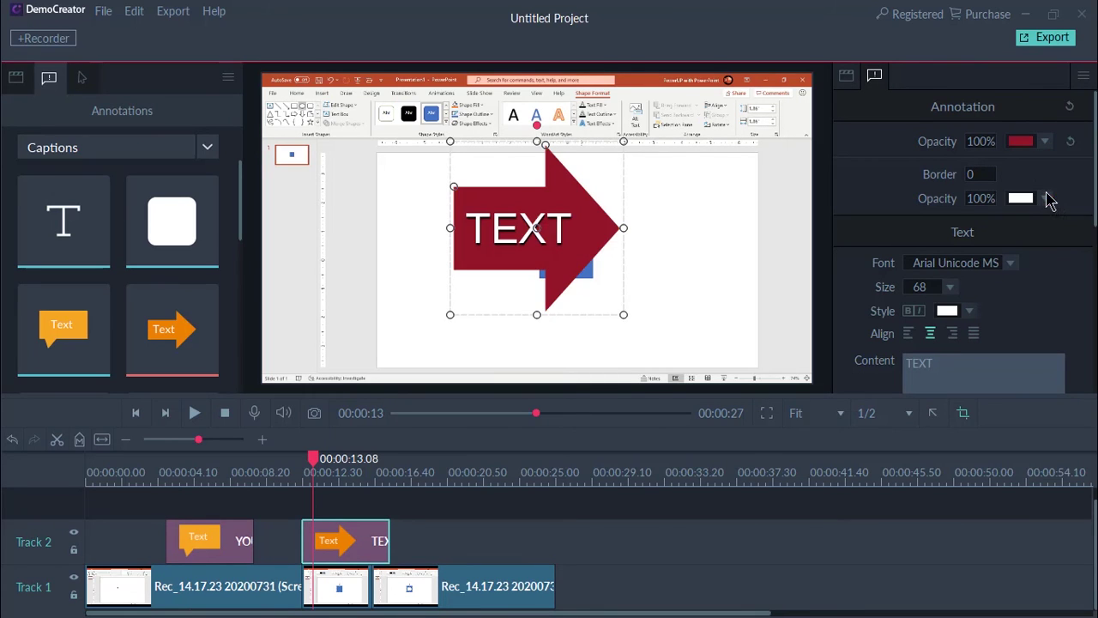
mouse_move(624, 145)
mouse_down()
mouse_move(564, 194)
mouse_move(444, 191)
mouse_up()
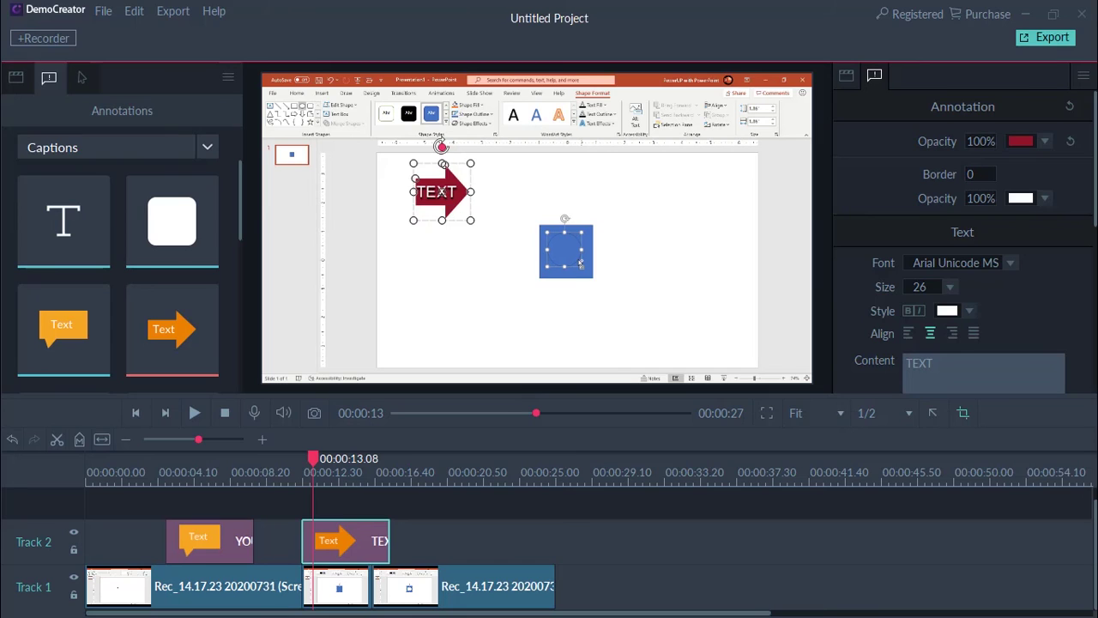
mouse_move(441, 146)
mouse_down()
mouse_move(413, 225)
mouse_move(344, 222)
mouse_up()
Add the yellow curved arrow from the Arrows annotations, shrink it and place it pointing down toward the blue square
click(207, 148)
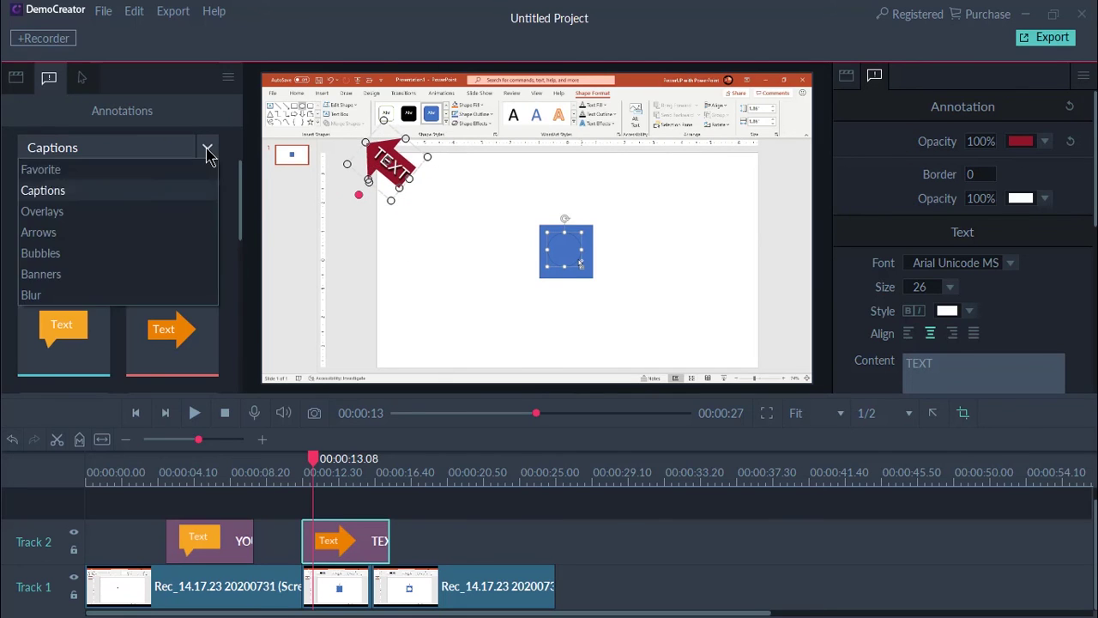
click(40, 232)
drag(77, 240, 524, 249)
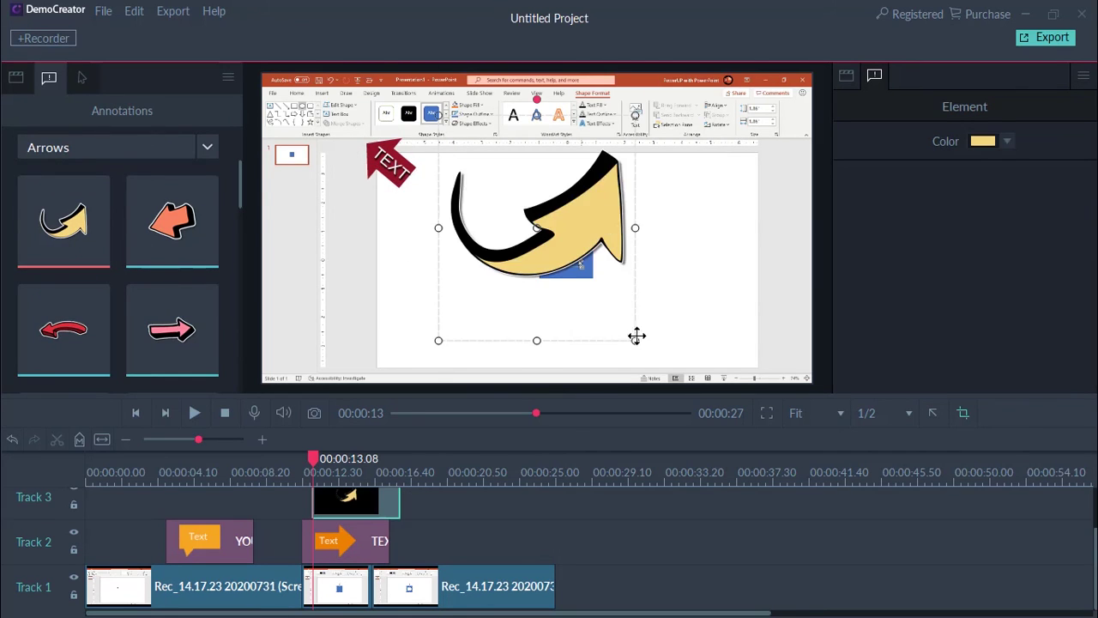
drag(635, 331, 589, 289)
drag(549, 241, 654, 204)
Add the turquoise folded banner from the Banners annotations at the slide's lower-left corner and color it dark red
click(207, 148)
click(40, 274)
drag(64, 224, 343, 330)
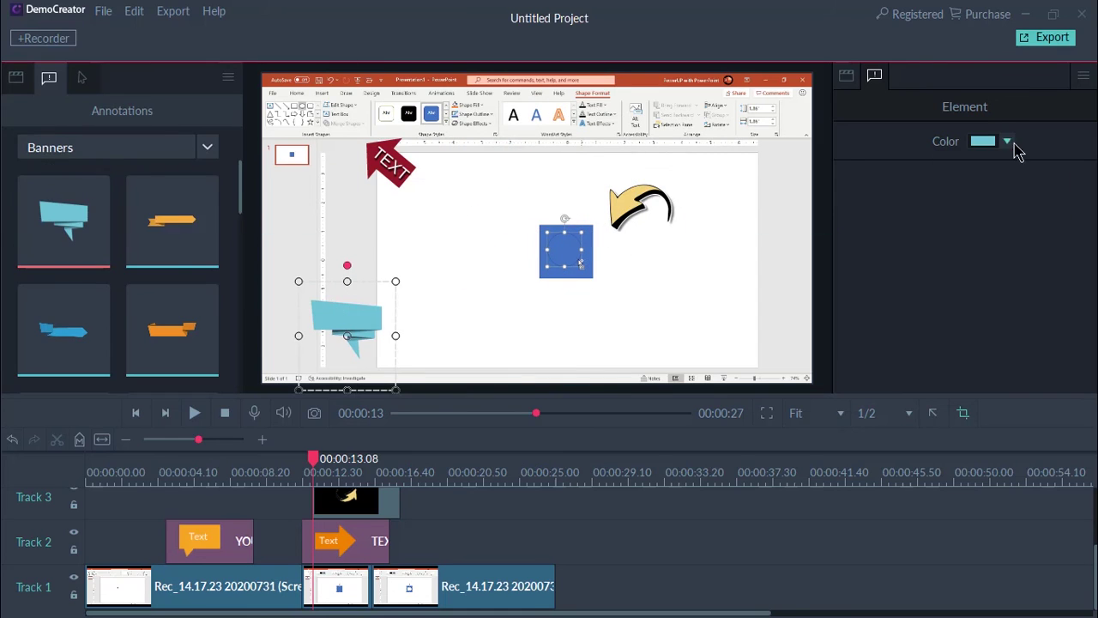
Add the round badge with ribbons at the slide's lower-right corner, coloring the badge dark green and its ribbons light yellow-green
scroll(120, 326, down, 3)
drag(171, 330, 696, 296)
click(1007, 170)
click(1000, 225)
click(1006, 140)
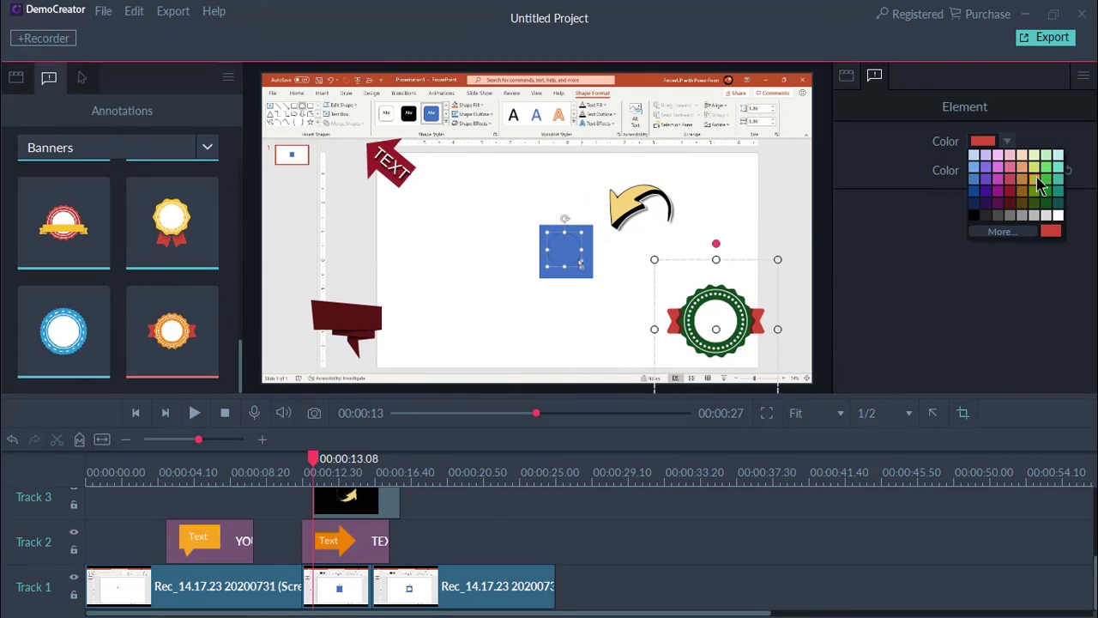
click(1012, 197)
click(446, 335)
Add the first Blur annotation to Track 2 above the last segment, adjust it toward the PowerPoint ribbon and play it back
click(206, 148)
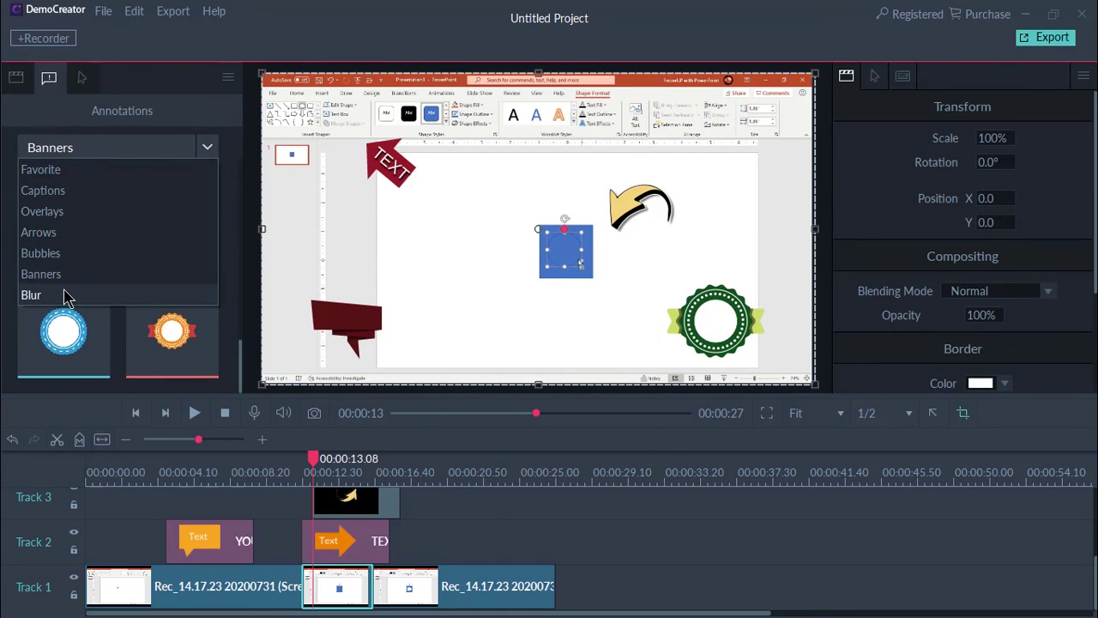
click(31, 294)
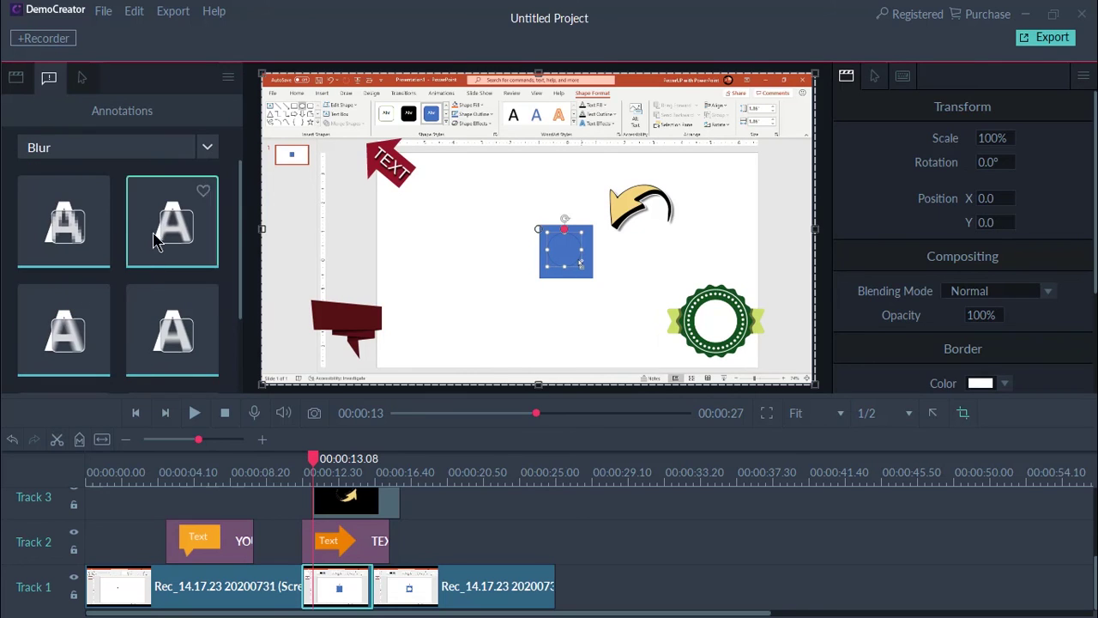
drag(74, 232, 464, 550)
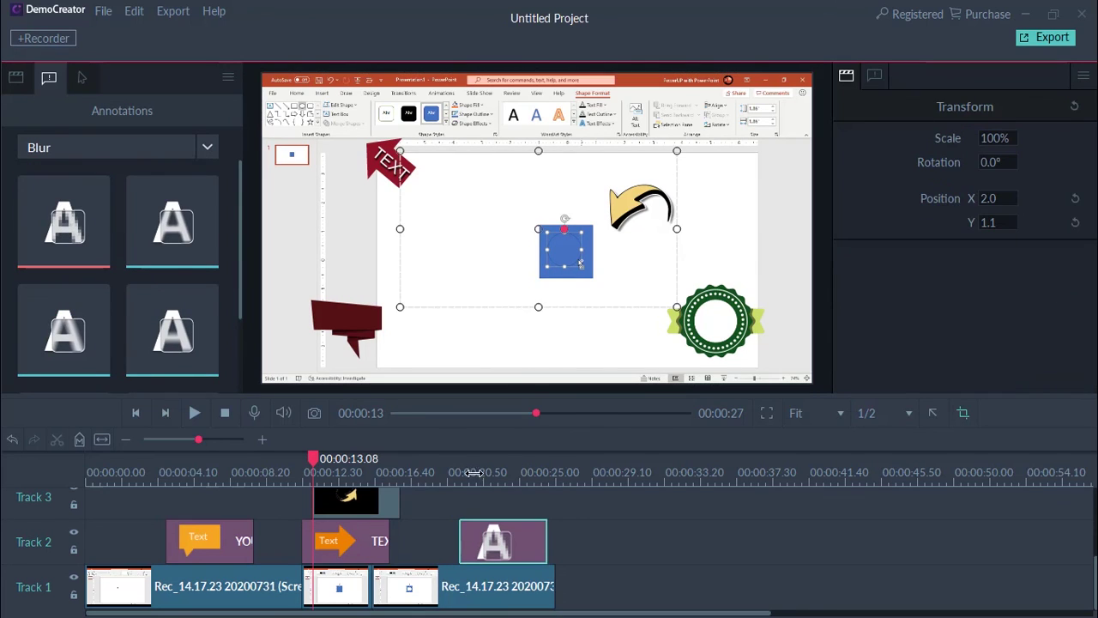
click(471, 472)
drag(658, 284, 445, 114)
key(space)
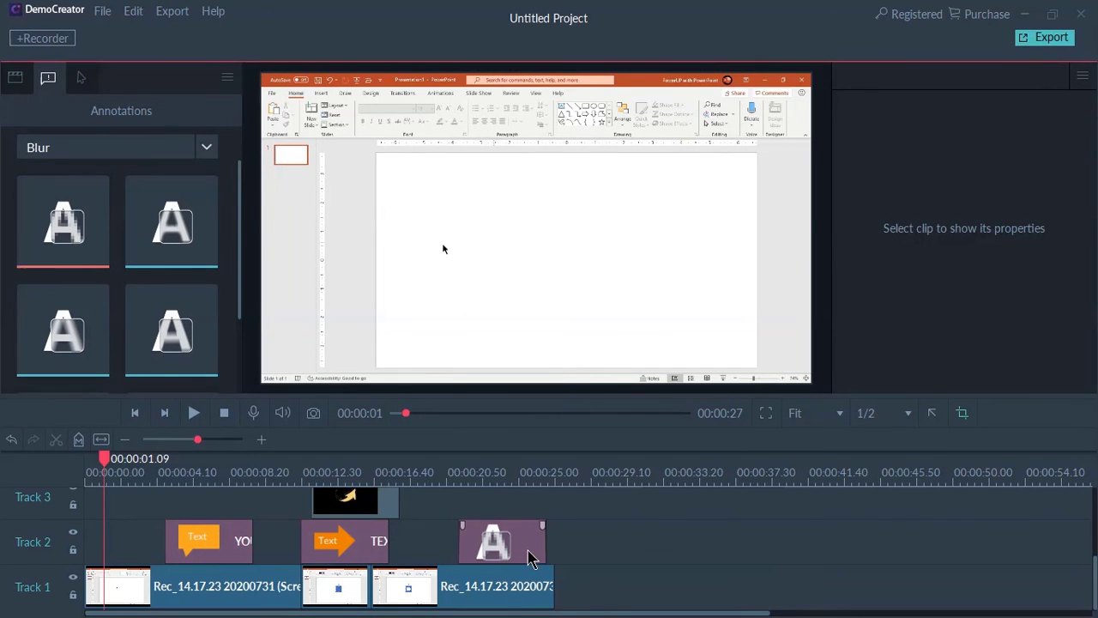
Start exporting the project as an MP4 named YourNAme with a frame rate picked from the list, and cancel the conversion
click(1037, 41)
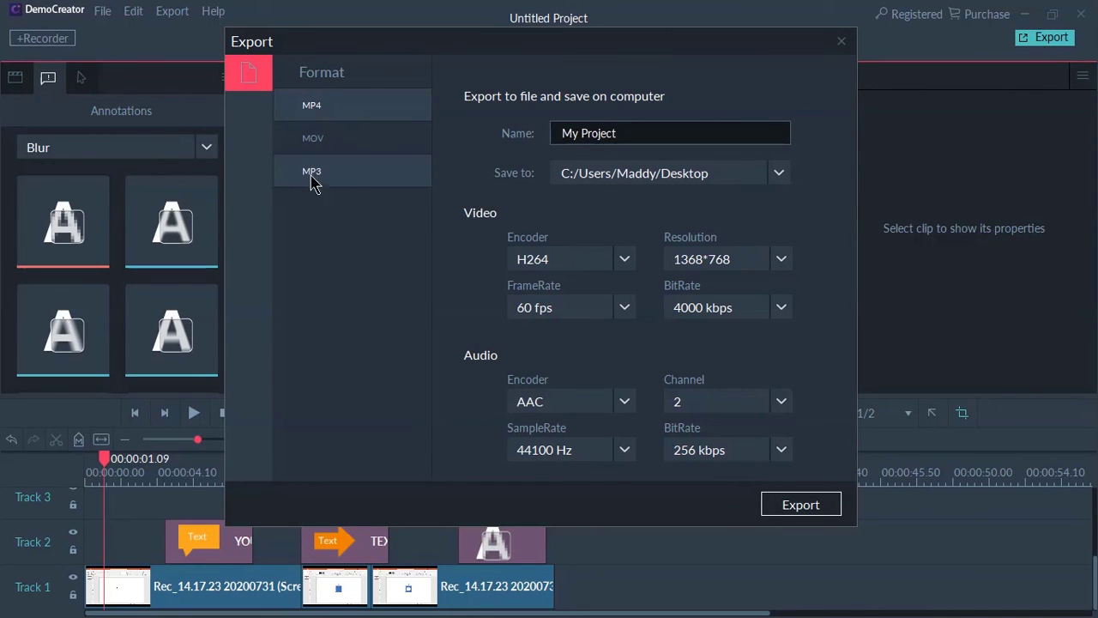
drag(612, 134, 553, 135)
text(YourNAme)
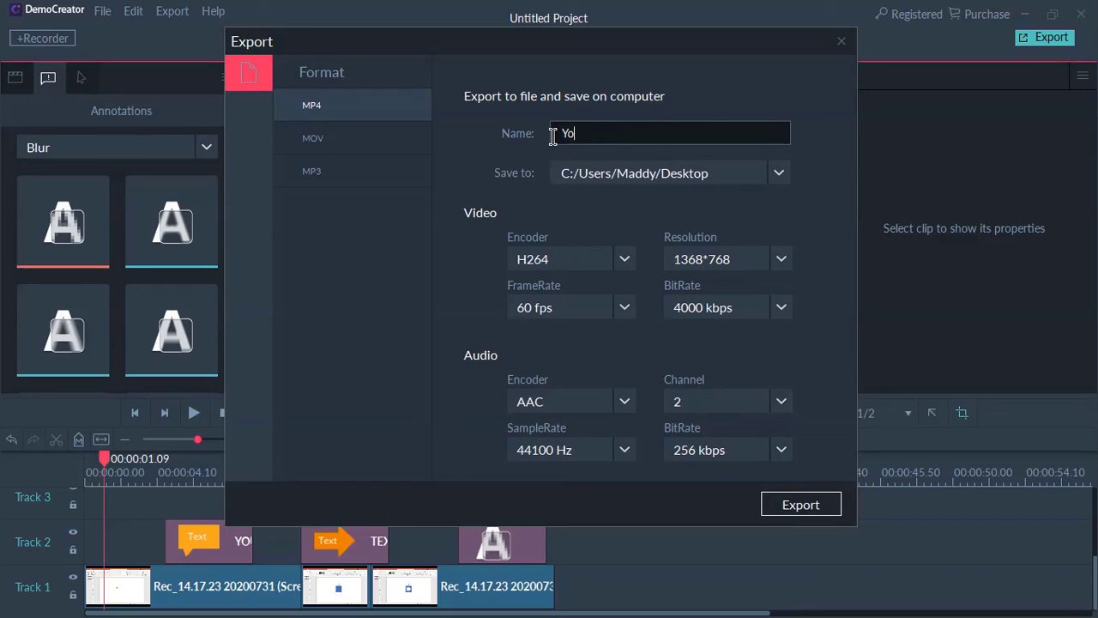
click(623, 307)
scroll(636, 365, down, 1)
click(566, 498)
click(789, 505)
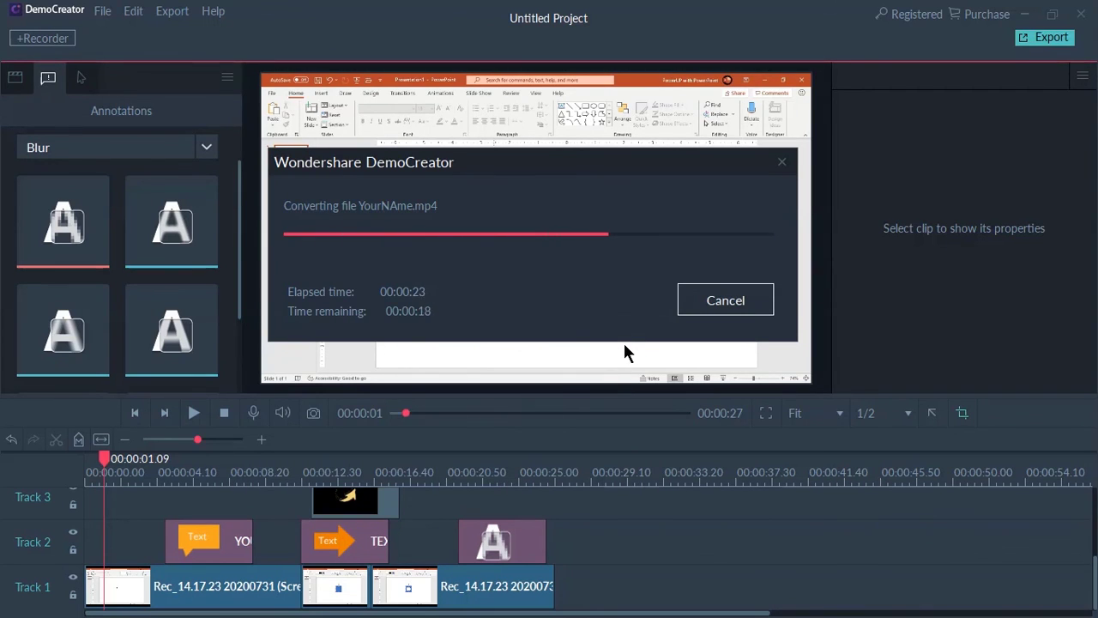
click(711, 302)
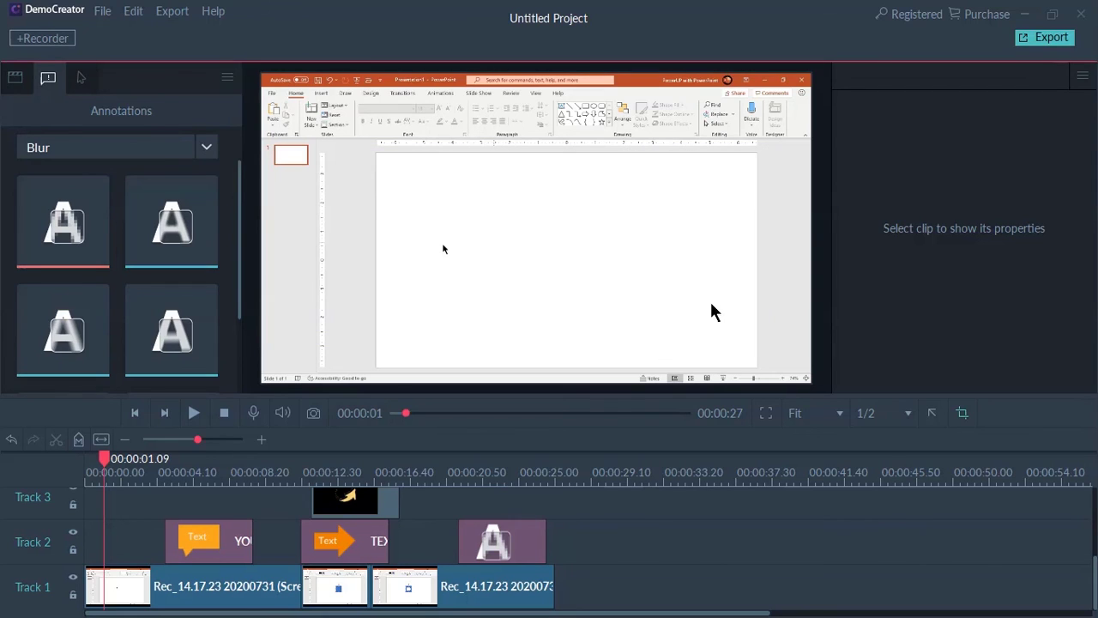